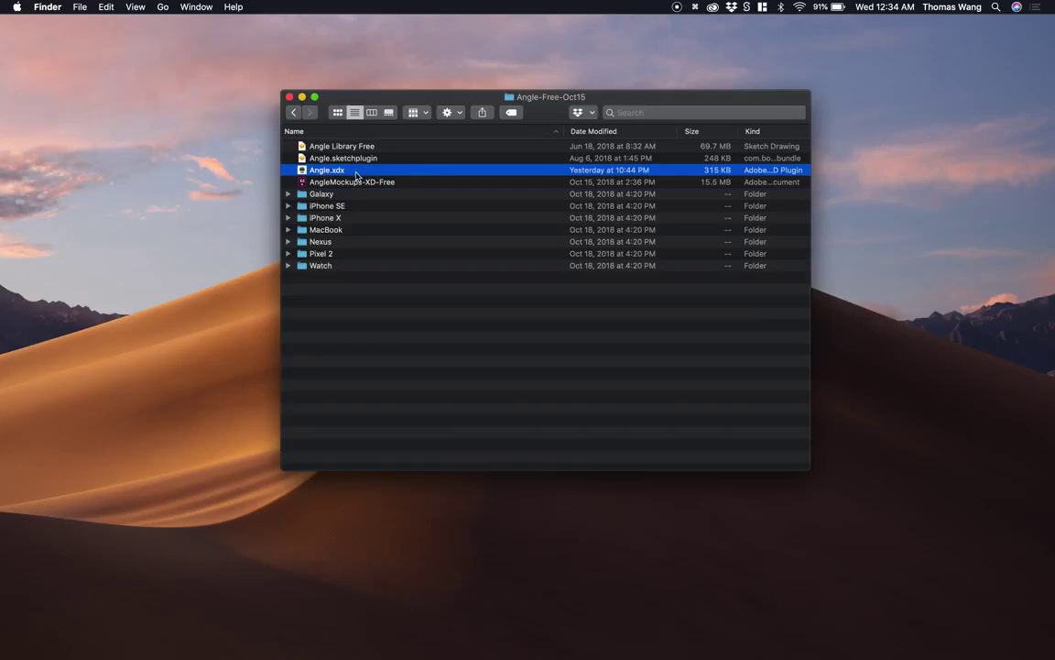
Step: Install the Angle for Adobe XD plugin from Angle.xdx and confirm the installation
{"action": "double_click", "coordinate": [362, 174]}
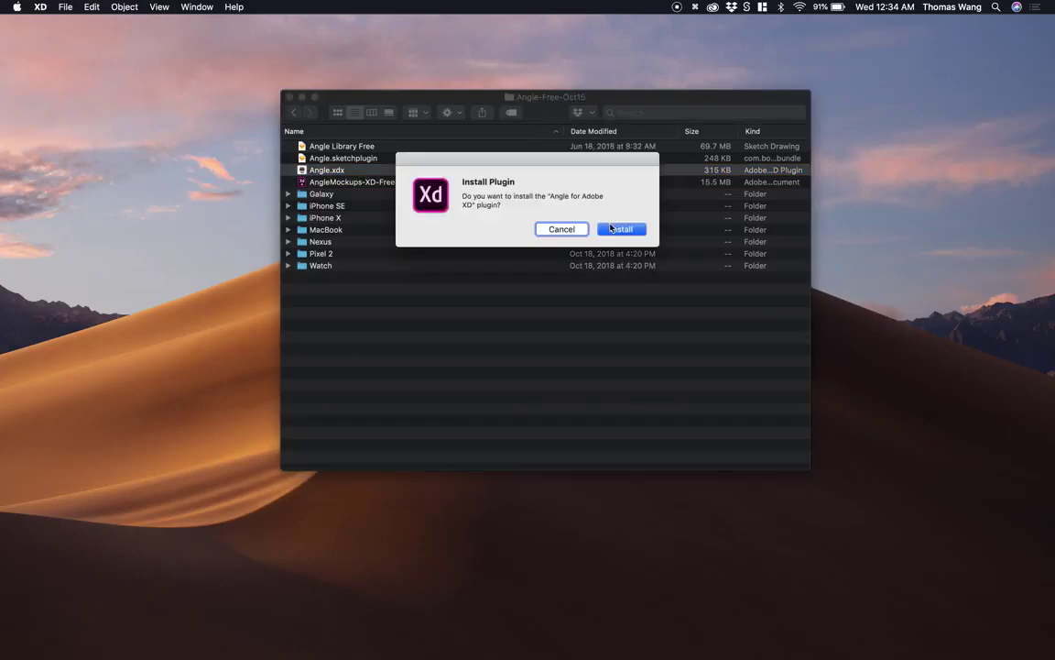
{"action": "left_click", "coordinate": [611, 228]}
{"action": "left_click", "coordinate": [611, 228]}
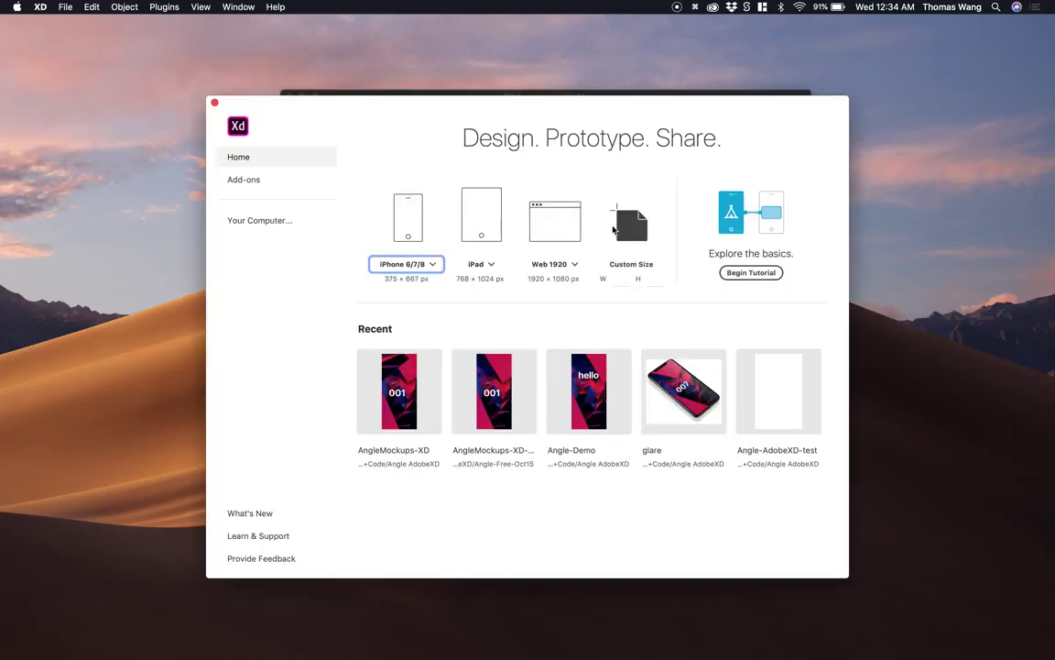
{"action": "left_click_drag", "start_coordinate": [455, 111], "coordinate": [460, 94]}
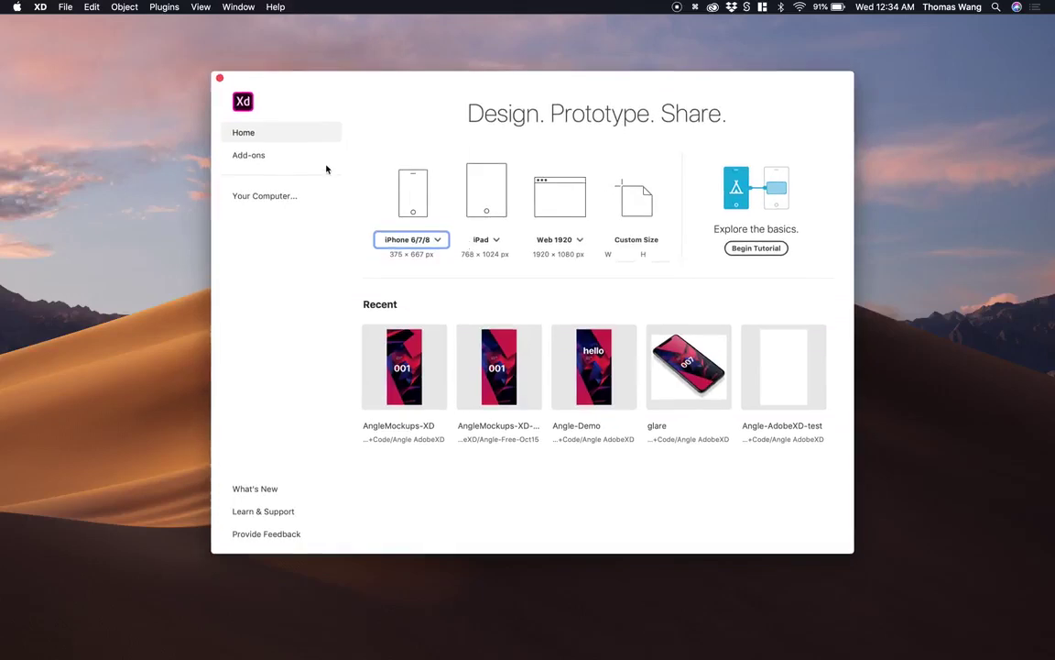
Step: Uninstall the Angle plugin from the Manage Plugins window
{"action": "left_click", "coordinate": [168, 7]}
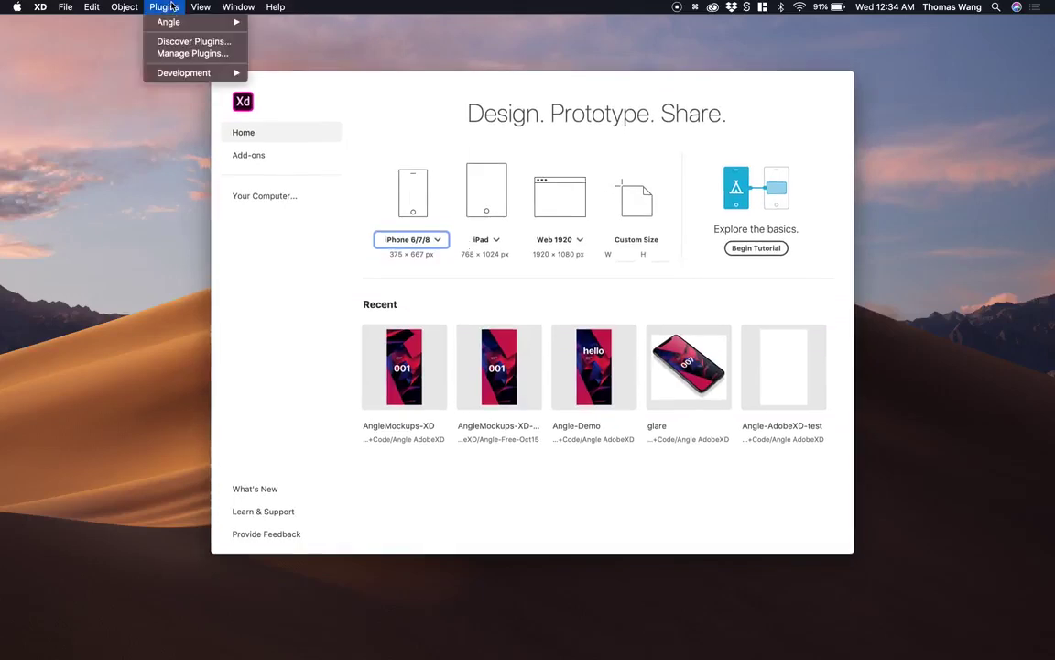
{"action": "left_click", "coordinate": [184, 53]}
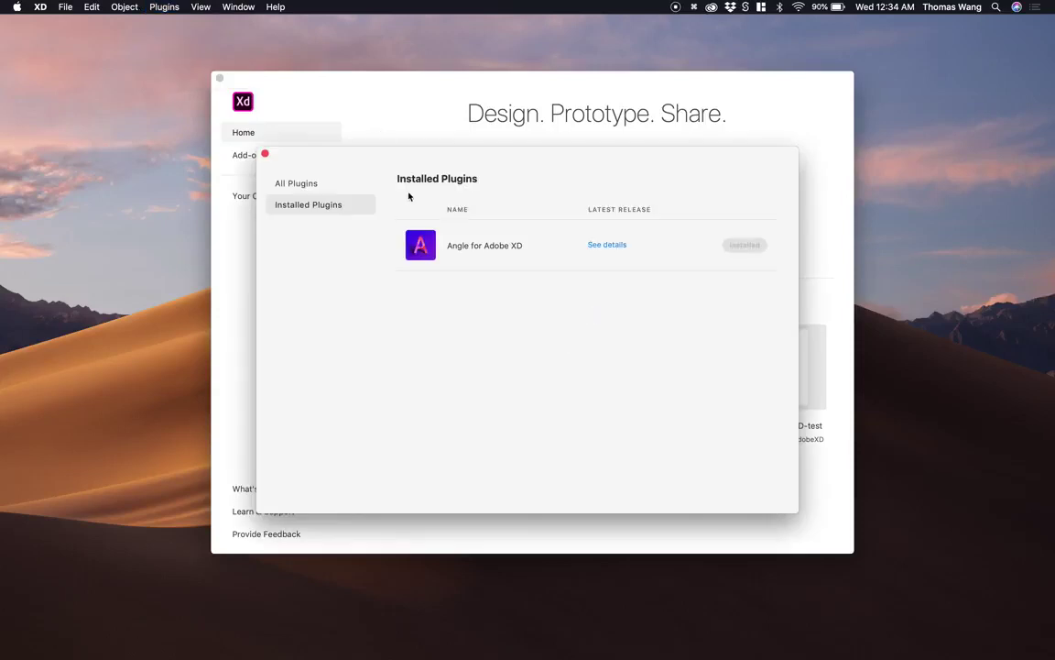
{"action": "mouse_move", "coordinate": [502, 233]}
{"action": "left_click", "coordinate": [704, 245]}
{"action": "left_click", "coordinate": [734, 262]}
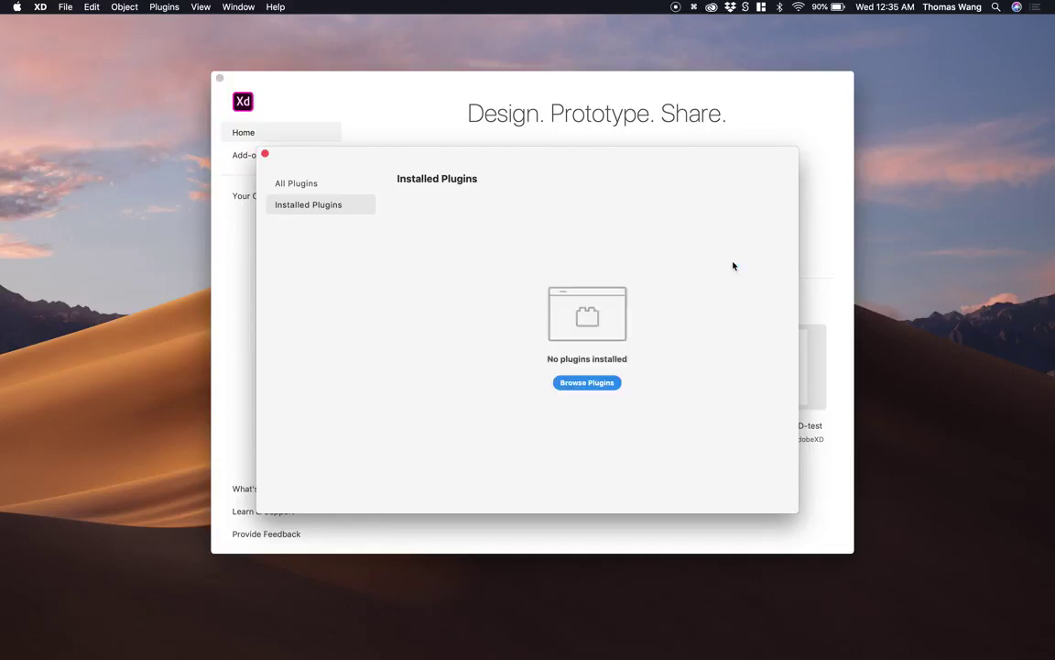
Step: Find Angle in All Plugins, install it again, and close the plugins manager
{"action": "left_click", "coordinate": [327, 192]}
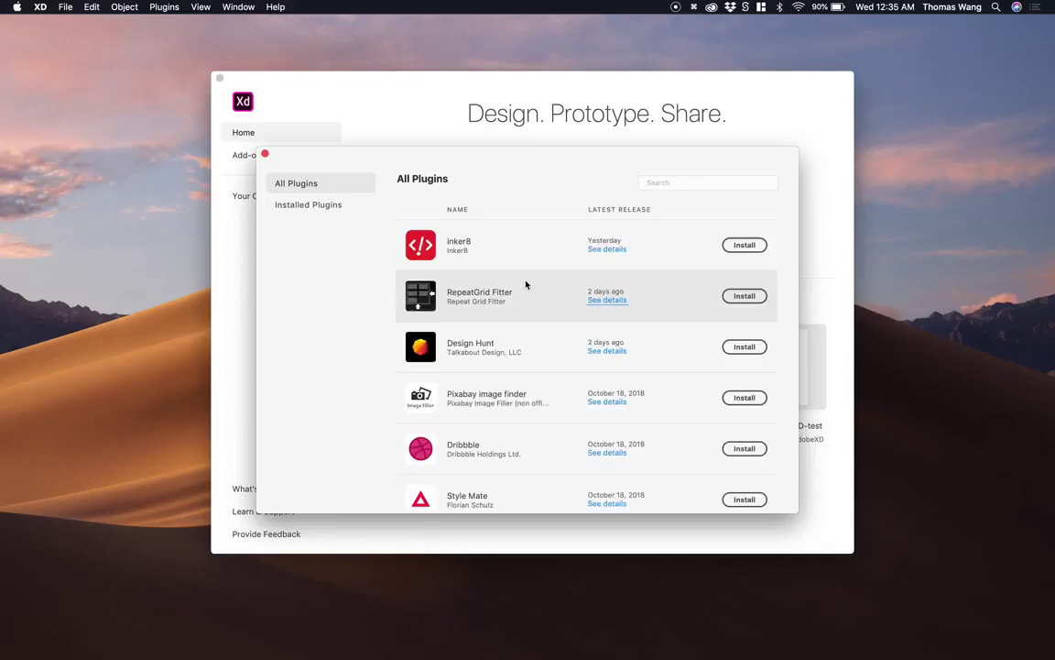
{"action": "scroll", "coordinate": [534, 363], "scroll_direction": "down", "scroll_amount": 5}
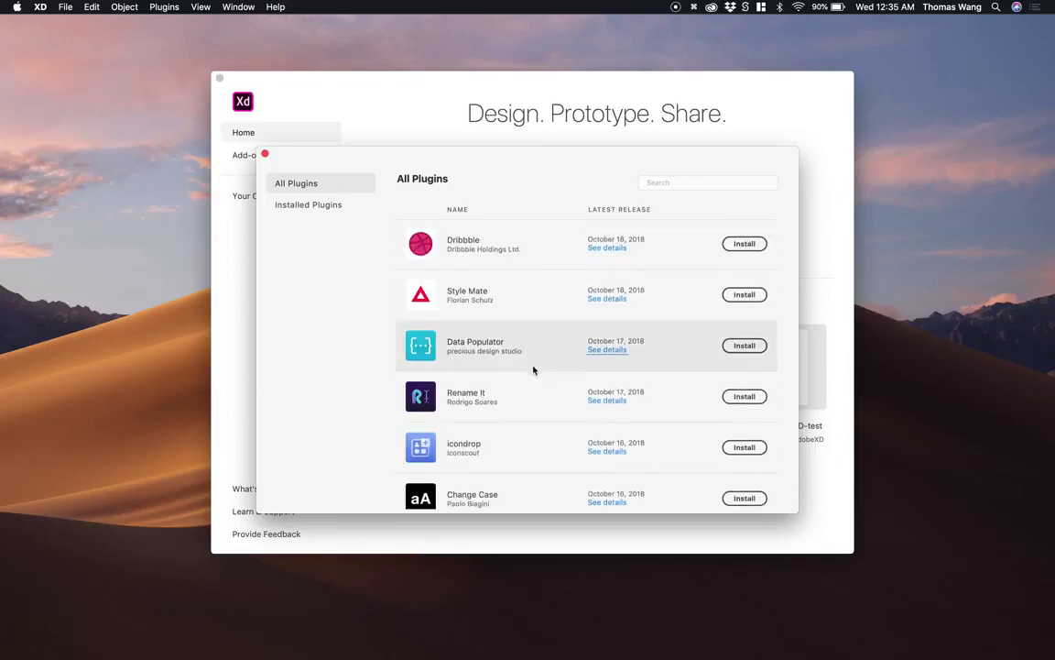
{"action": "scroll", "coordinate": [533, 366], "scroll_direction": "down", "scroll_amount": 6}
{"action": "scroll", "coordinate": [533, 370], "scroll_direction": "down", "scroll_amount": 7}
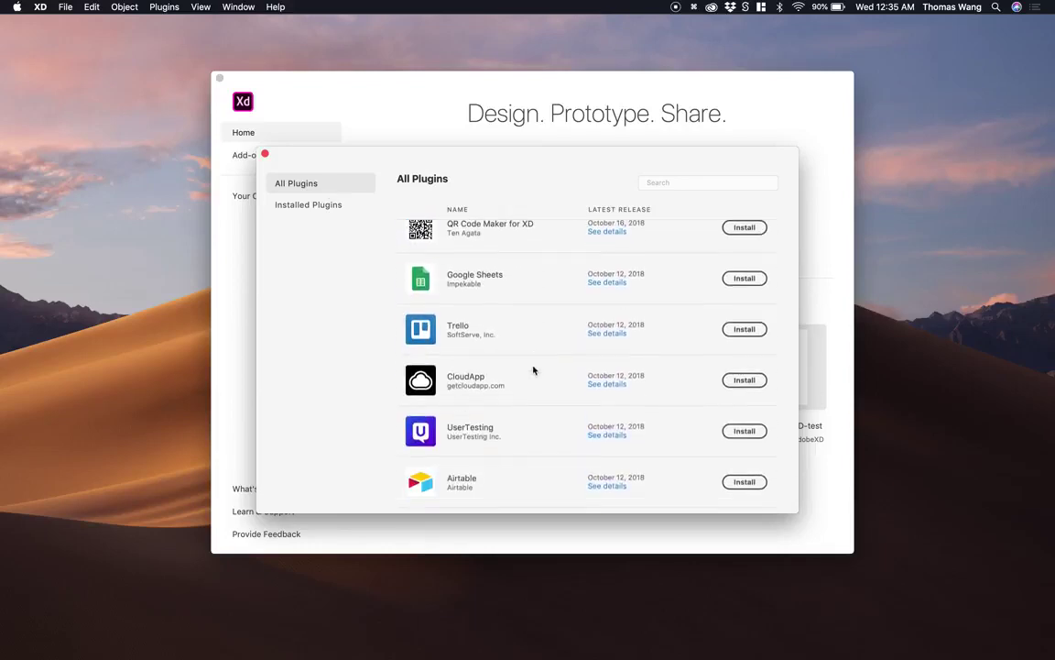
{"action": "scroll", "coordinate": [533, 370], "scroll_direction": "down", "scroll_amount": 1}
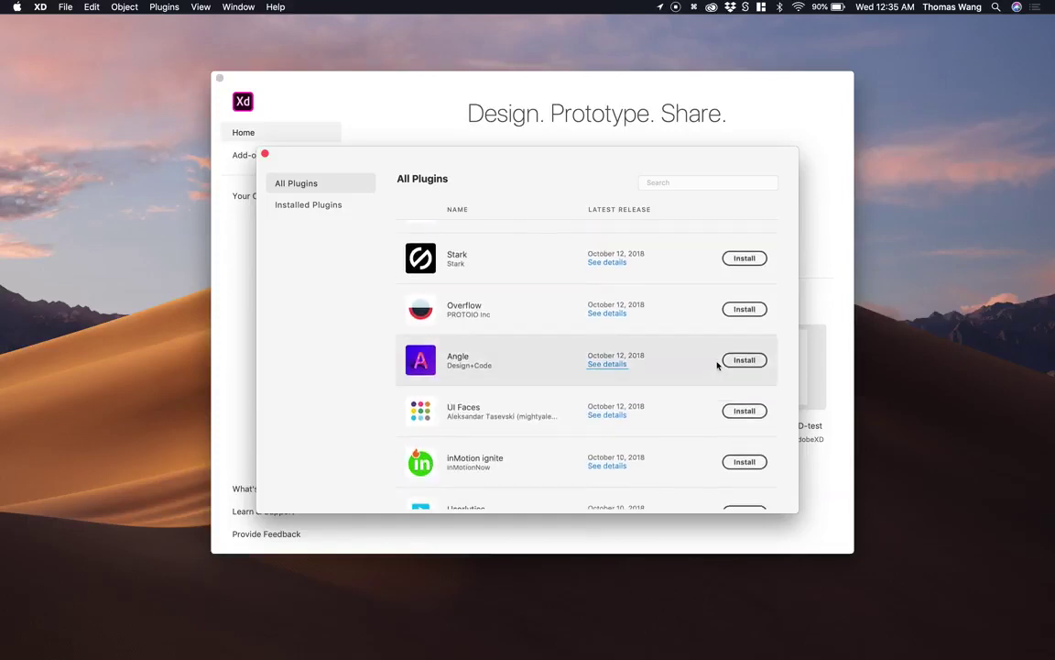
{"action": "left_click", "coordinate": [737, 365]}
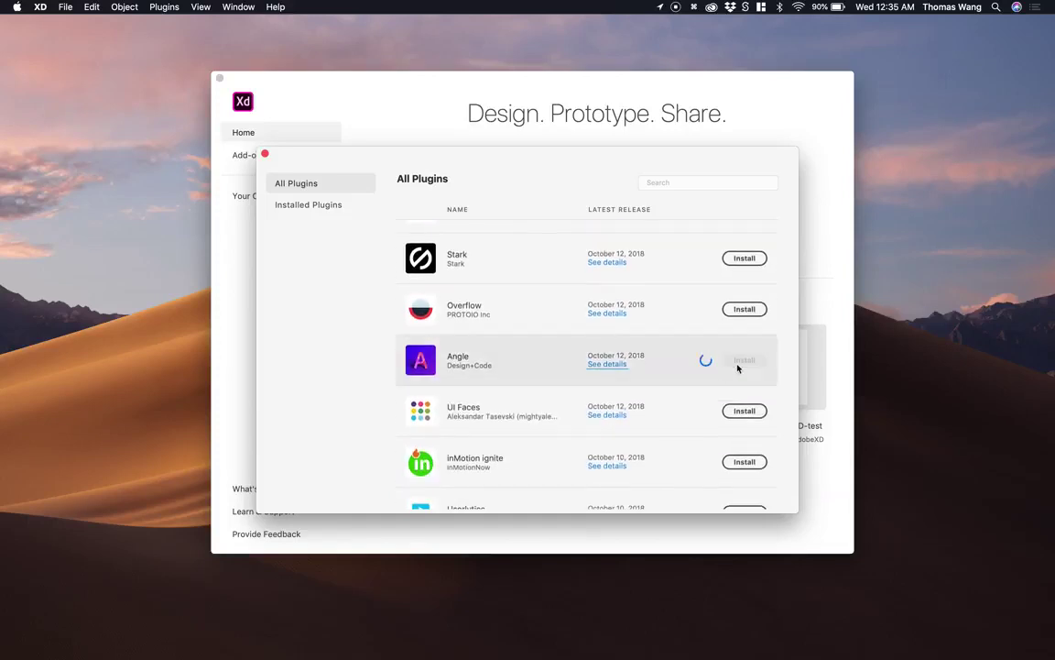
{"action": "left_click", "coordinate": [785, 122]}
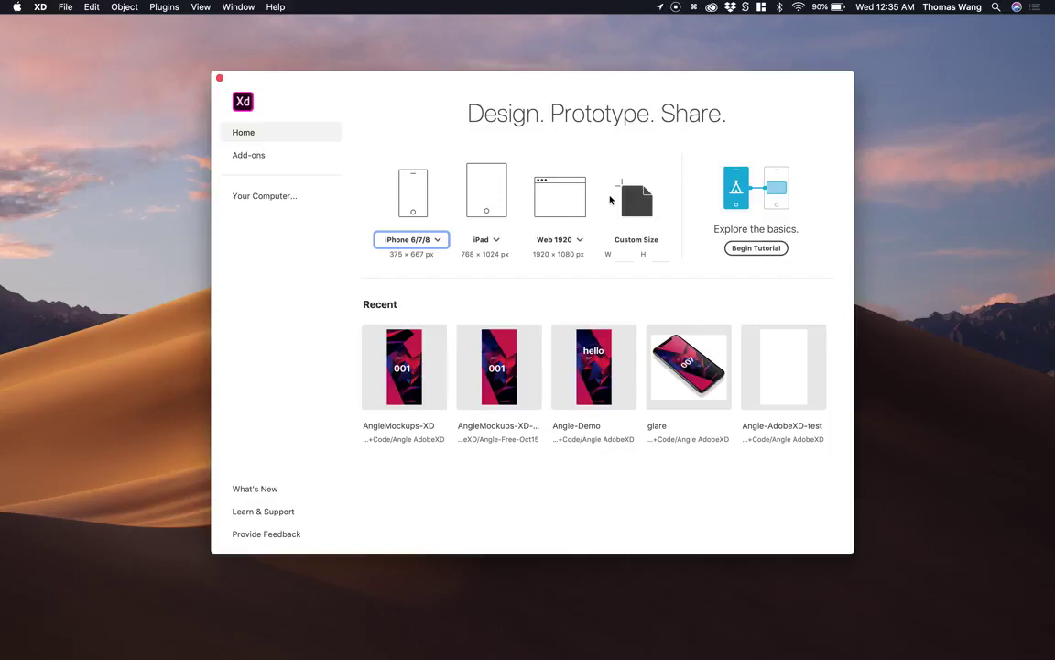
Step: Open the recent AngleMockups-XD document and zoom in on its artboards
{"action": "left_click", "coordinate": [415, 399]}
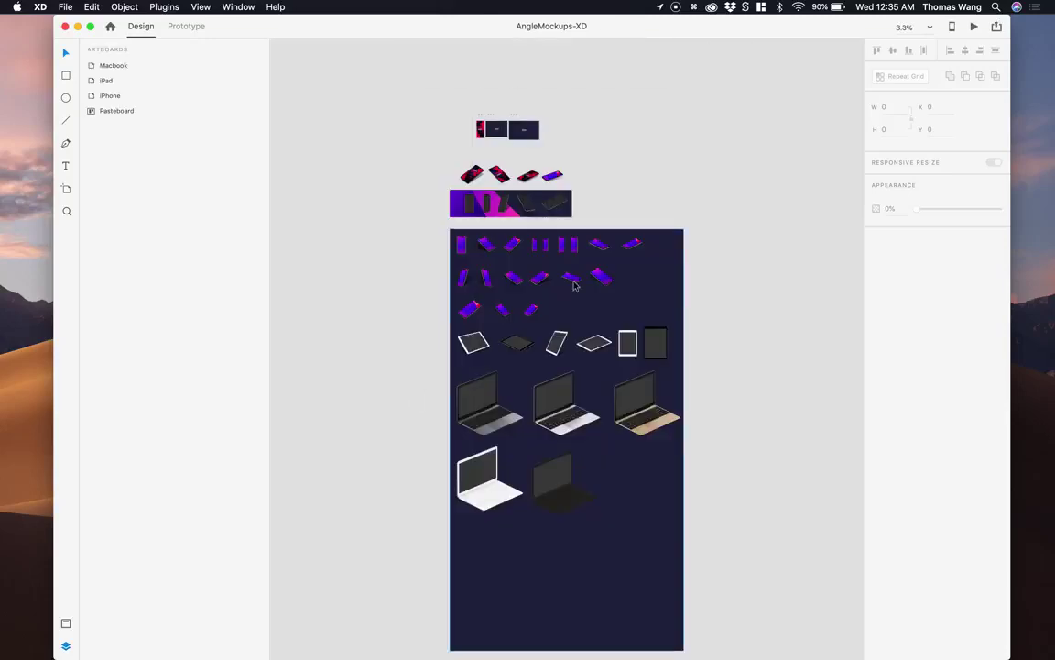
{"action": "scroll", "coordinate": [579, 284], "scroll_direction": "up", "scroll_amount": 2}
{"action": "scroll", "coordinate": [579, 284], "scroll_direction": "up", "scroll_amount": 3}
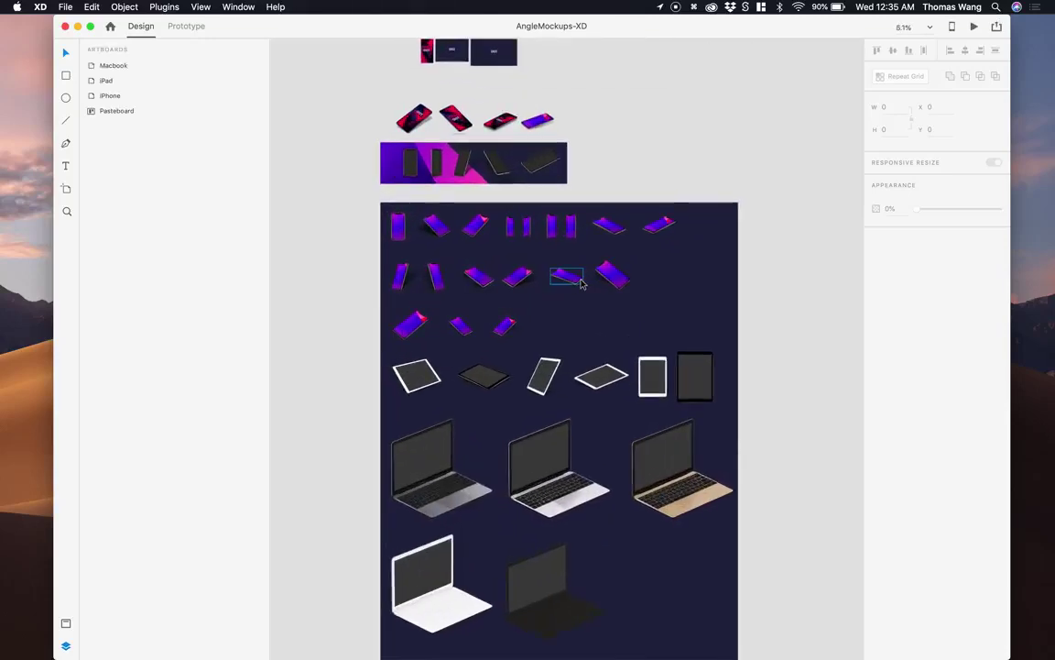
{"action": "scroll", "coordinate": [580, 284], "scroll_direction": "down", "scroll_amount": 2}
{"action": "scroll", "coordinate": [476, 207], "scroll_direction": "up", "scroll_amount": 5}
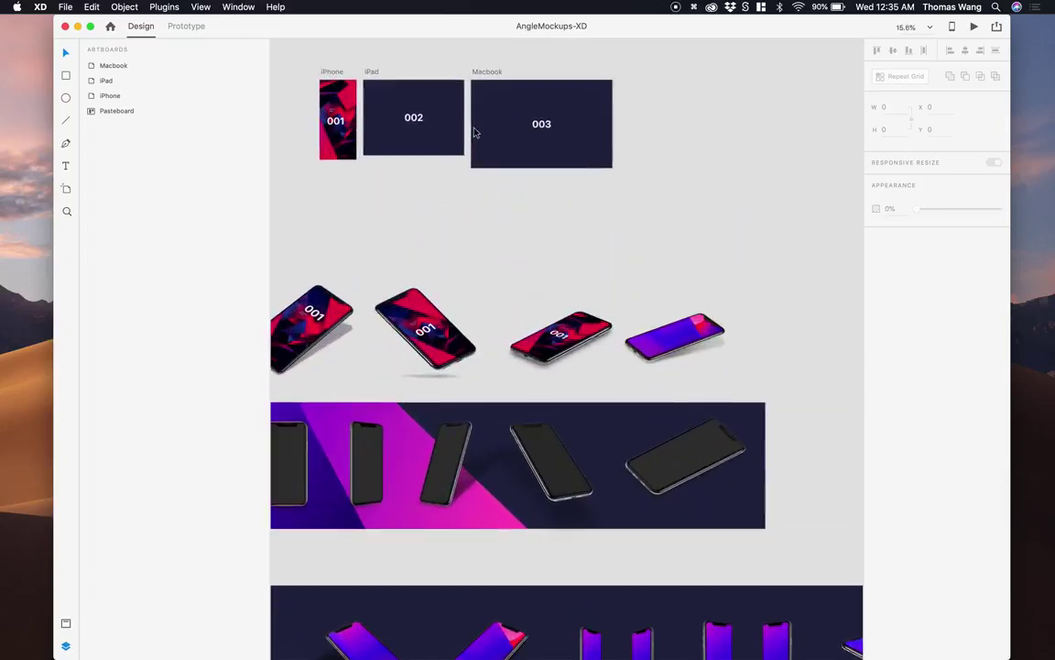
{"action": "scroll", "coordinate": [473, 131], "scroll_direction": "up", "scroll_amount": 3}
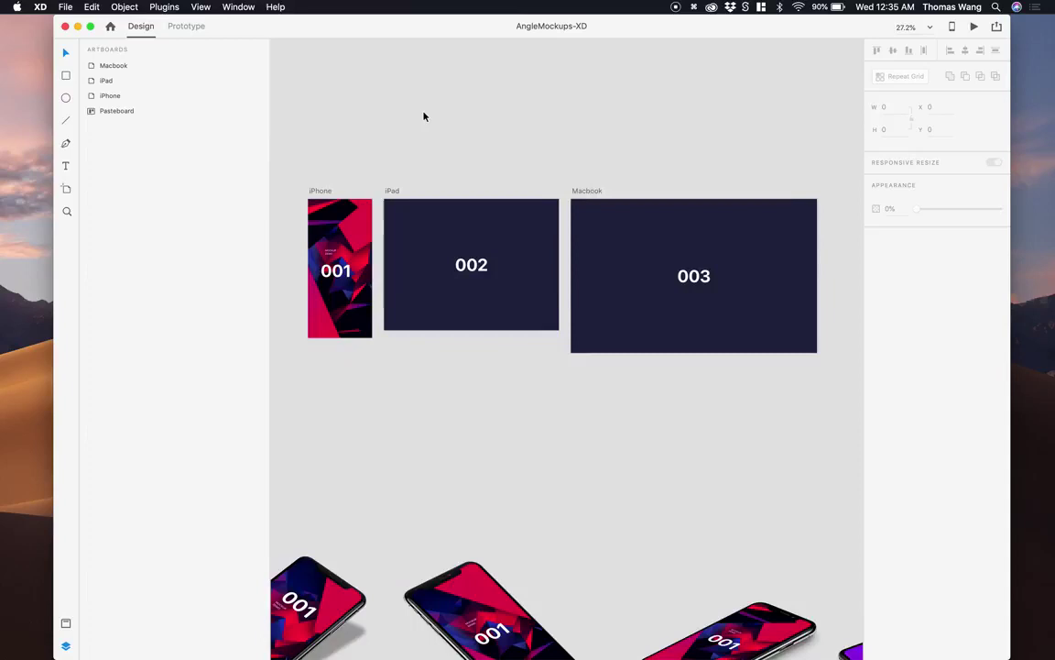
Step: Check the iPhone, iPad and Macbook artboards one by one, then clear the selection
{"action": "left_click", "coordinate": [321, 194]}
{"action": "left_click", "coordinate": [391, 193]}
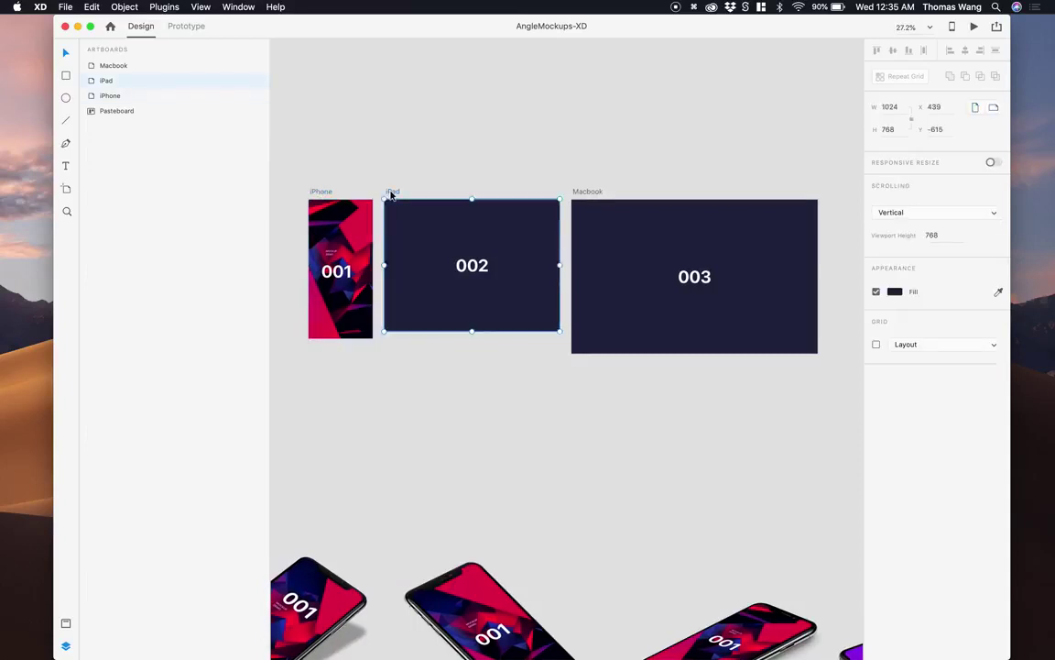
{"action": "left_click", "coordinate": [589, 192]}
{"action": "left_click", "coordinate": [569, 159]}
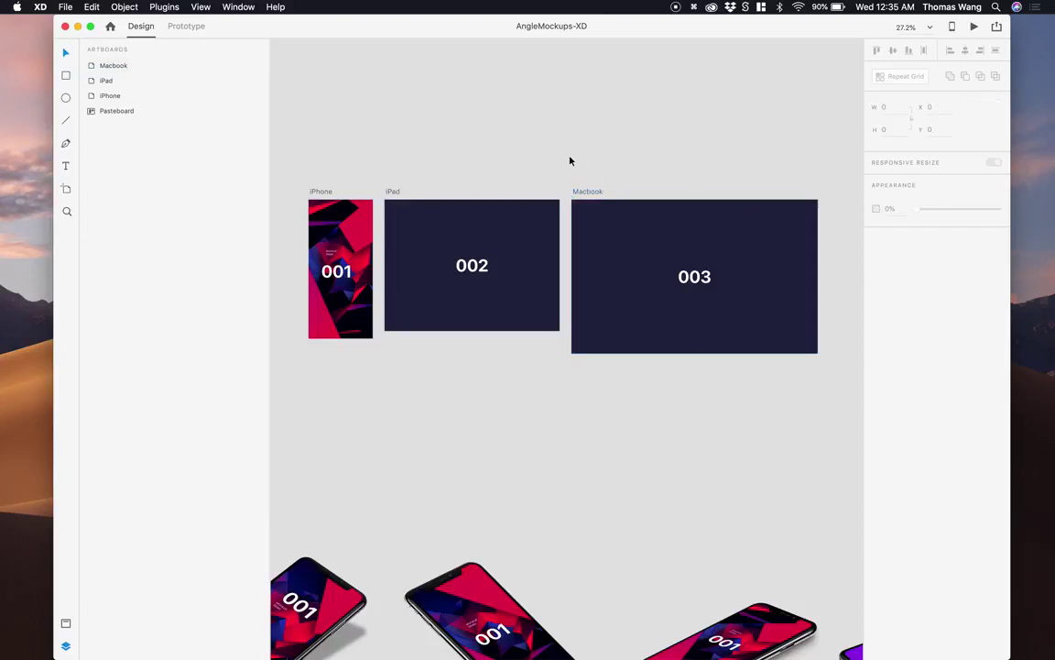
Step: Drill into the purple iPhone X 08/Right/Real mockup down to its Screen layer
{"action": "scroll", "coordinate": [641, 378], "scroll_direction": "right", "scroll_amount": 7}
{"action": "scroll", "coordinate": [641, 377], "scroll_direction": "down", "scroll_amount": 4}
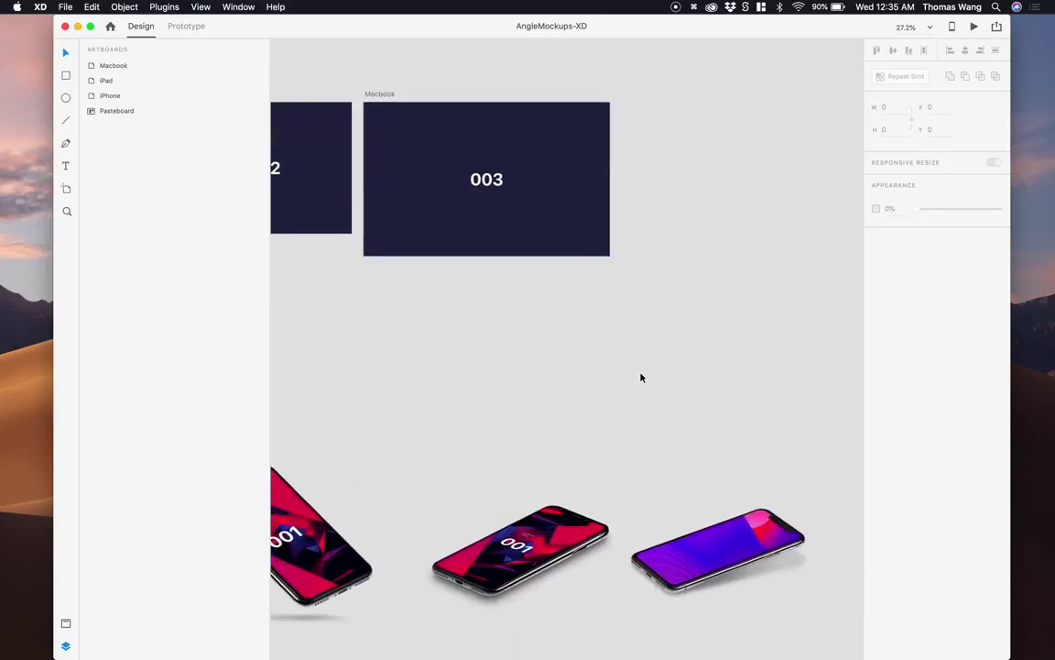
{"action": "scroll", "coordinate": [641, 377], "scroll_direction": "up", "scroll_amount": 5}
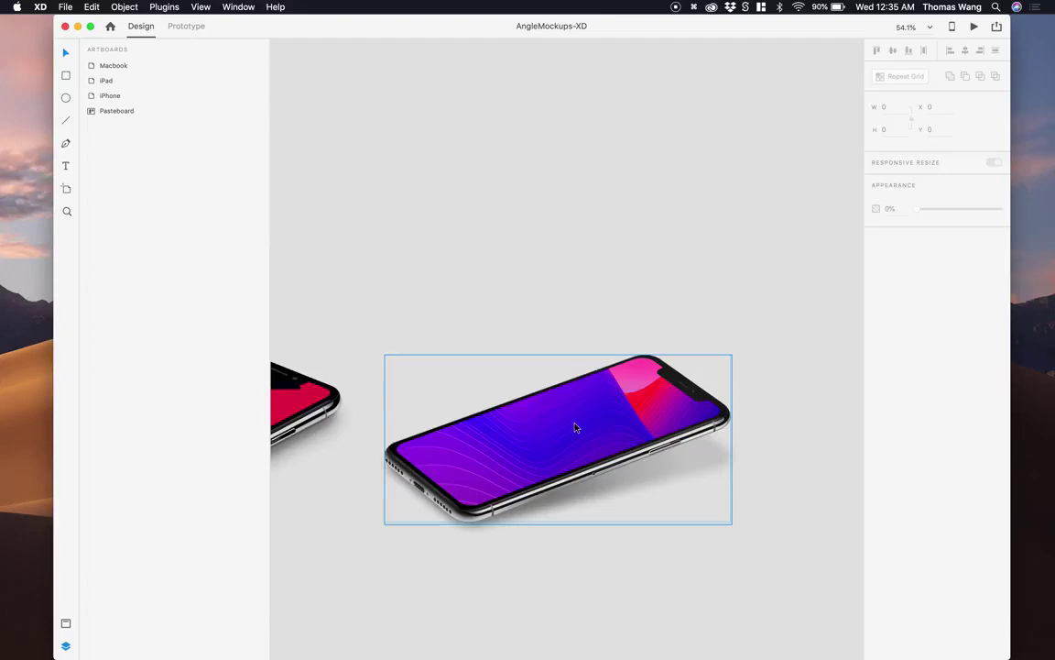
{"action": "left_click", "coordinate": [575, 426]}
{"action": "double_click", "coordinate": [575, 426]}
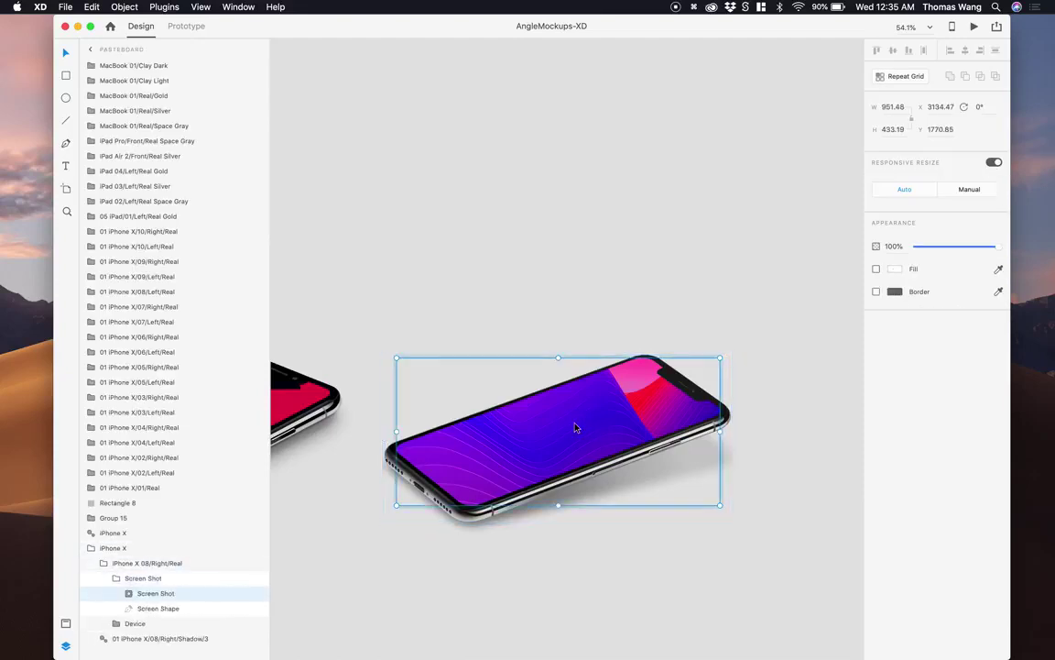
{"action": "double_click", "coordinate": [575, 426]}
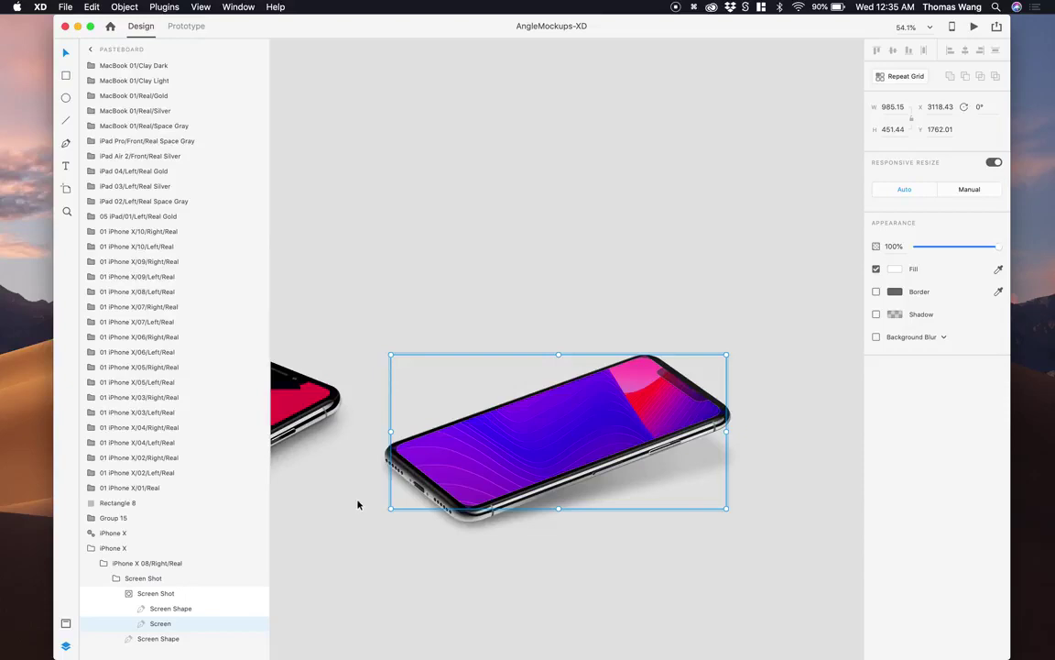
{"action": "scroll", "coordinate": [182, 609], "scroll_direction": "down", "scroll_amount": 2}
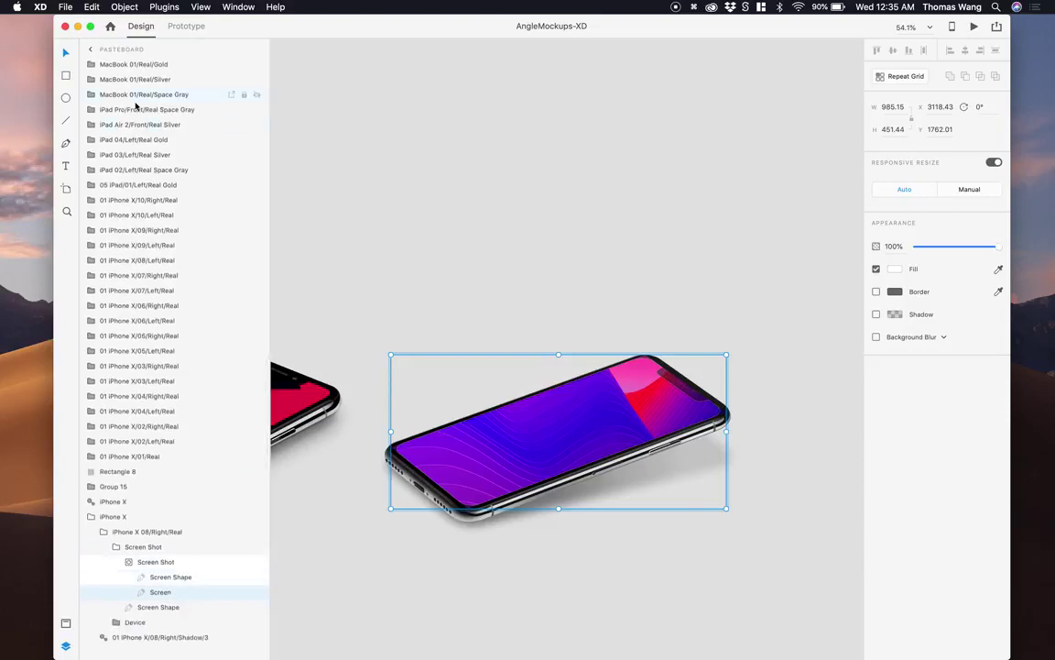
Step: Bring up Angle's Apply Mockup dialog for the selected phone screen
{"action": "left_click", "coordinate": [165, 7]}
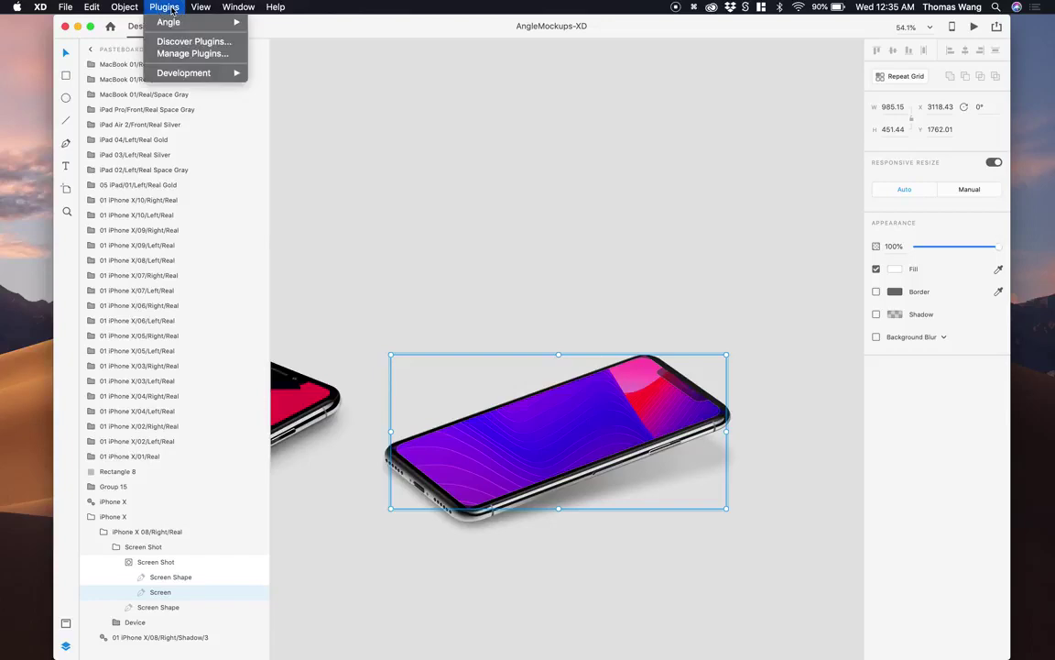
{"action": "mouse_move", "coordinate": [233, 22]}
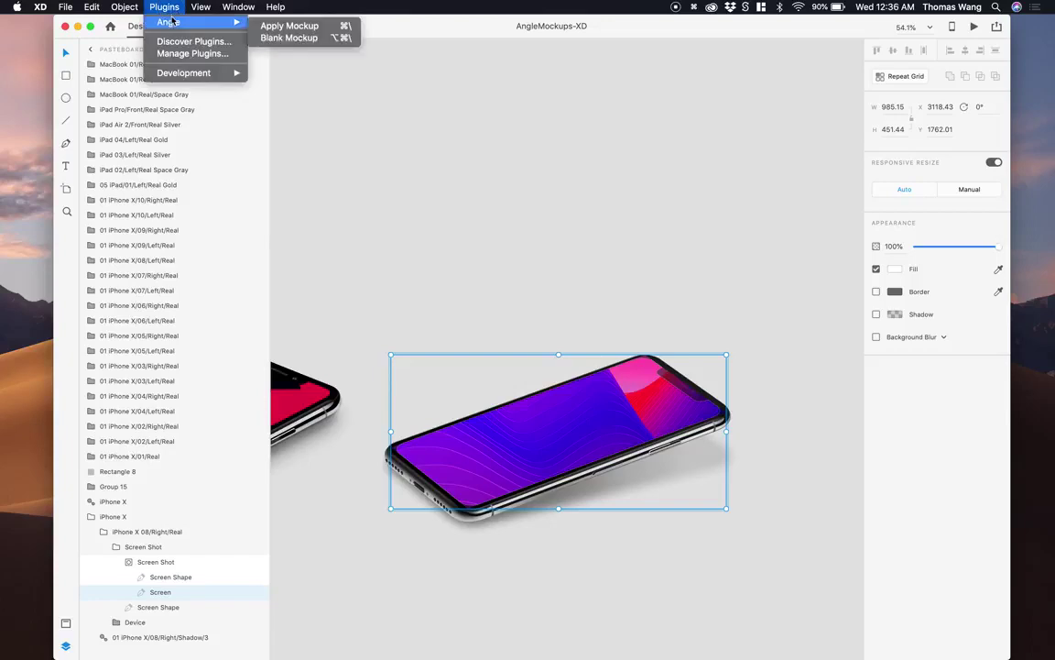
{"action": "left_click", "coordinate": [292, 32]}
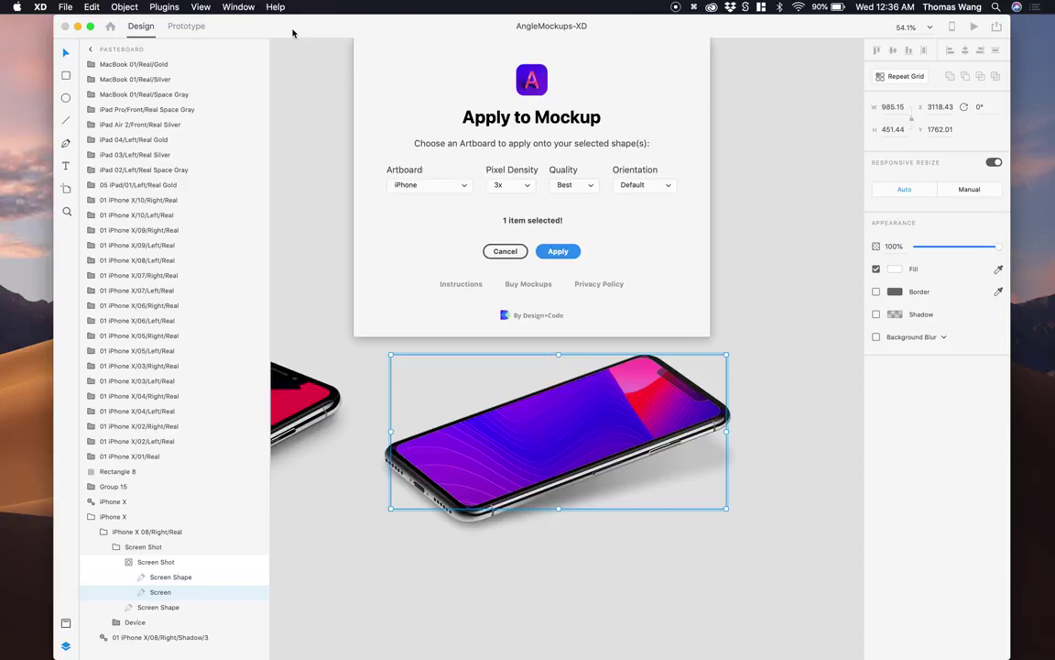
{"action": "left_click", "coordinate": [492, 255]}
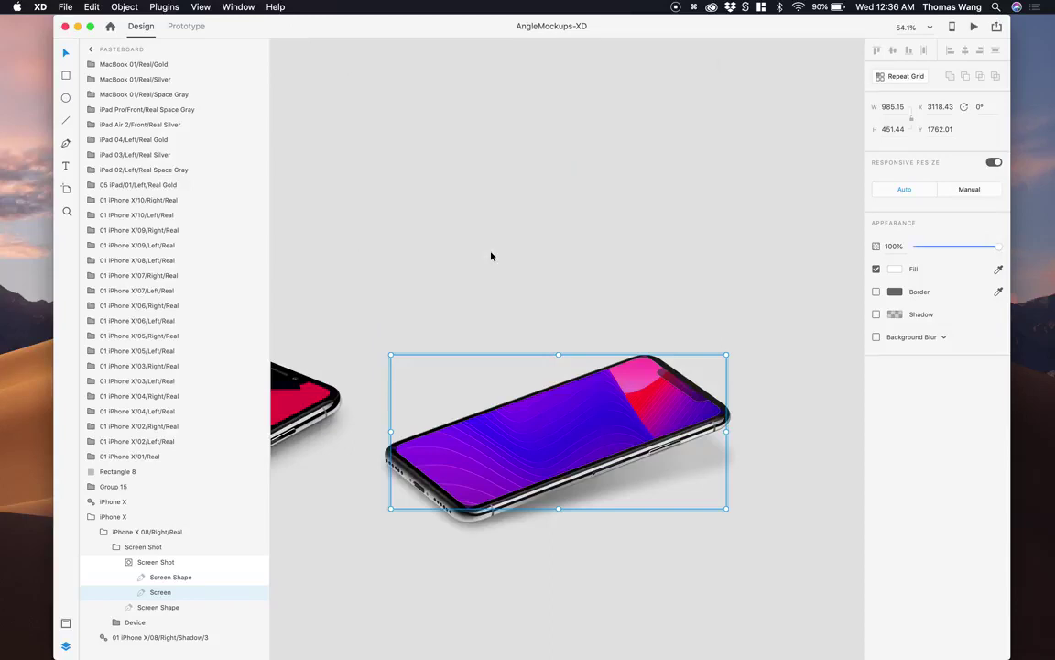
{"action": "key", "text": "super+backslash"}
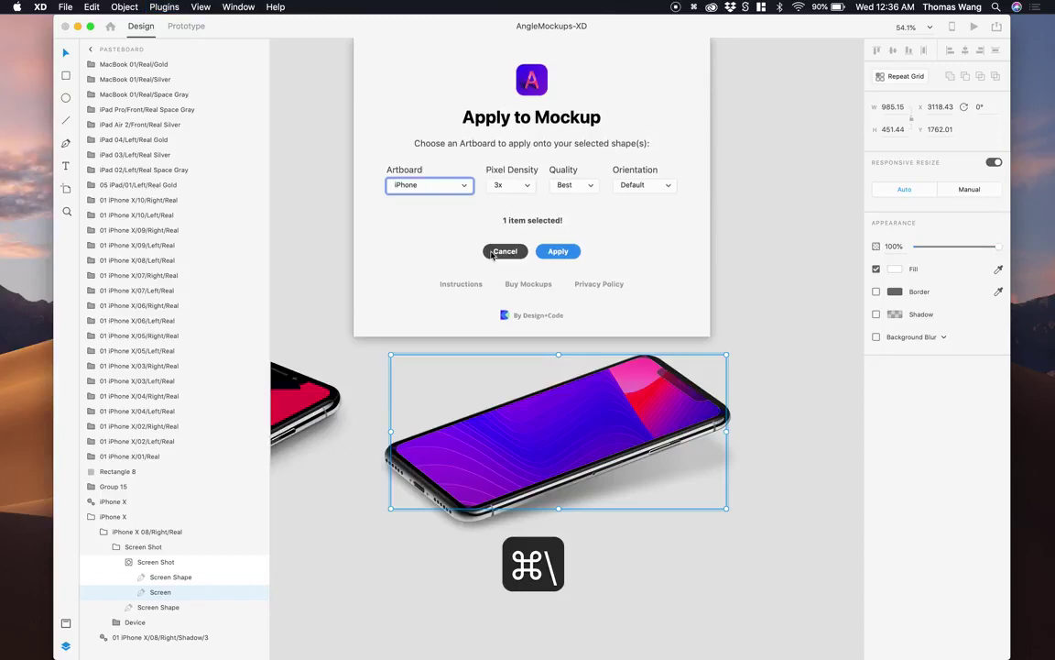
Step: Apply the iPhone artboard at 4x pixel density, Best quality and Default orientation
{"action": "left_click", "coordinate": [432, 186]}
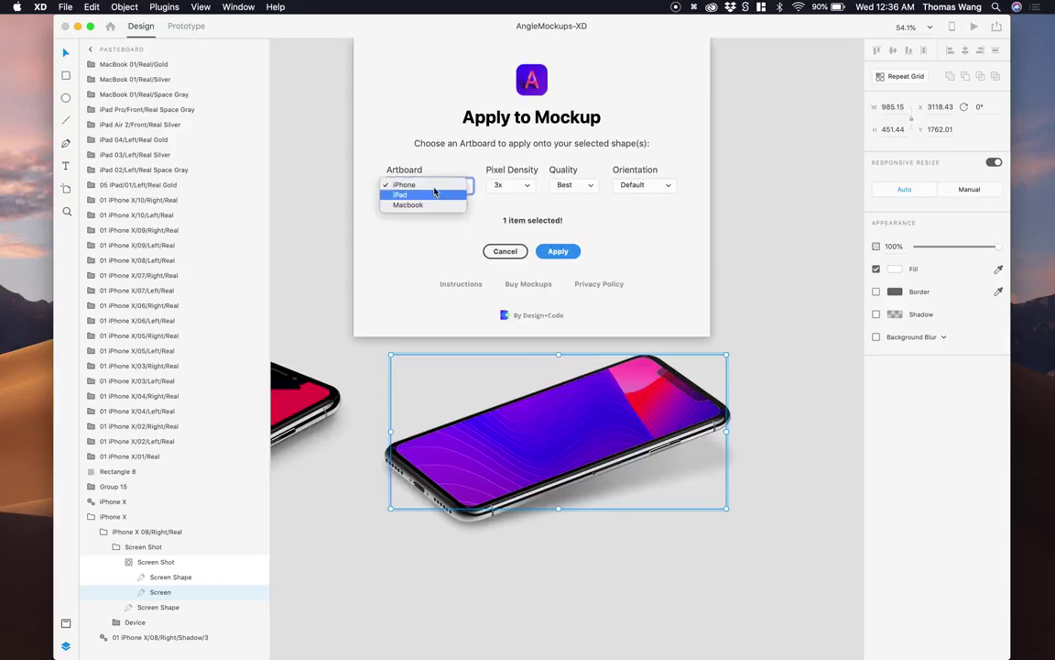
{"action": "left_click", "coordinate": [432, 186]}
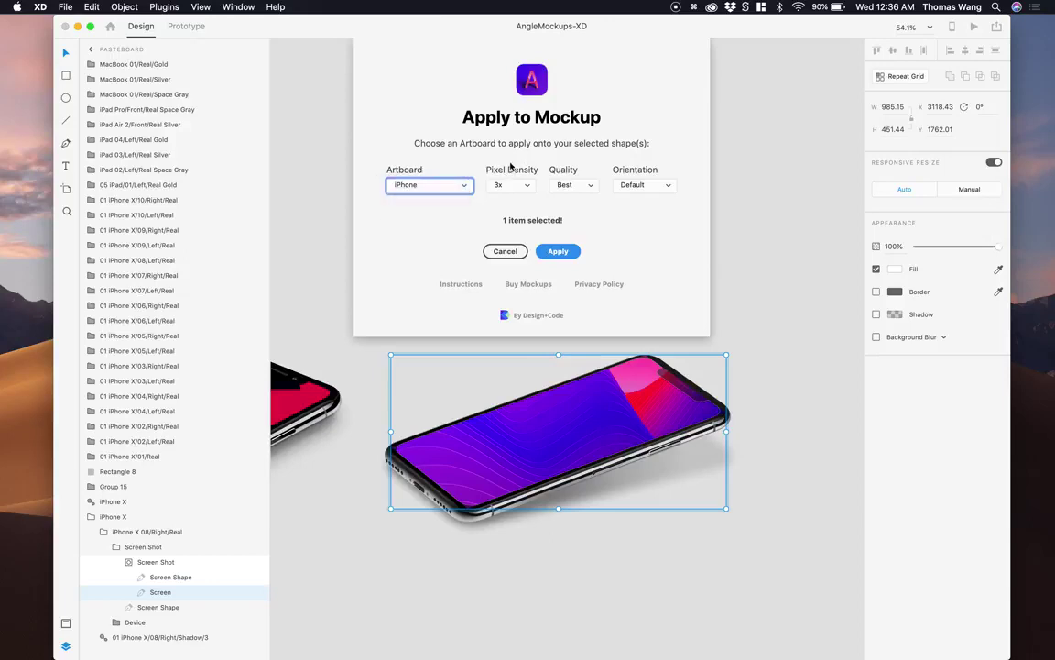
{"action": "left_click", "coordinate": [520, 186]}
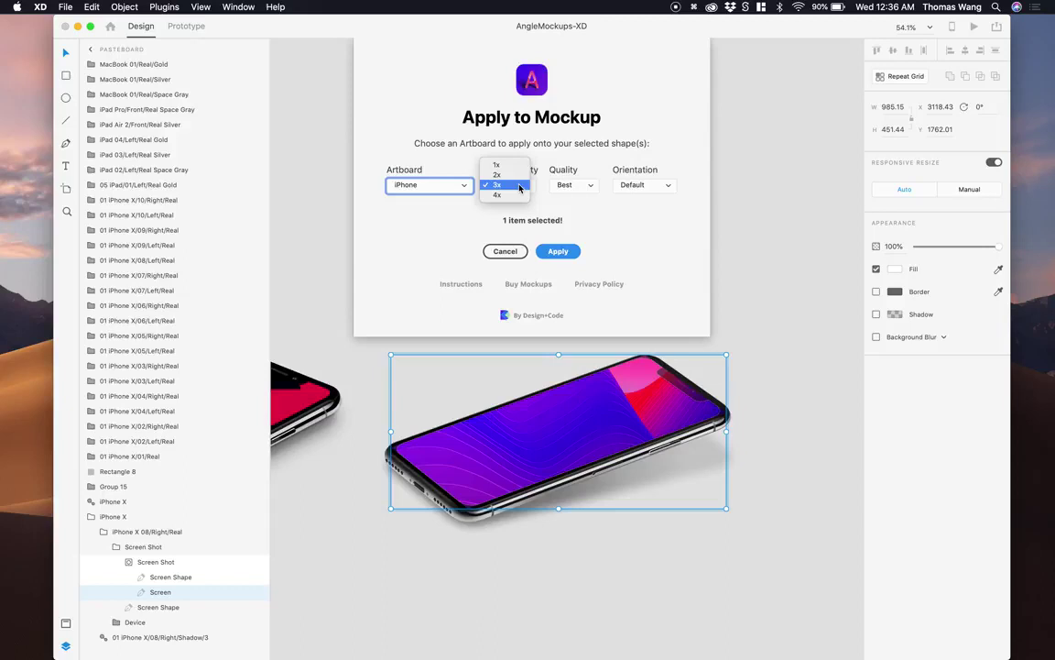
{"action": "left_click", "coordinate": [511, 194]}
{"action": "left_click", "coordinate": [565, 185]}
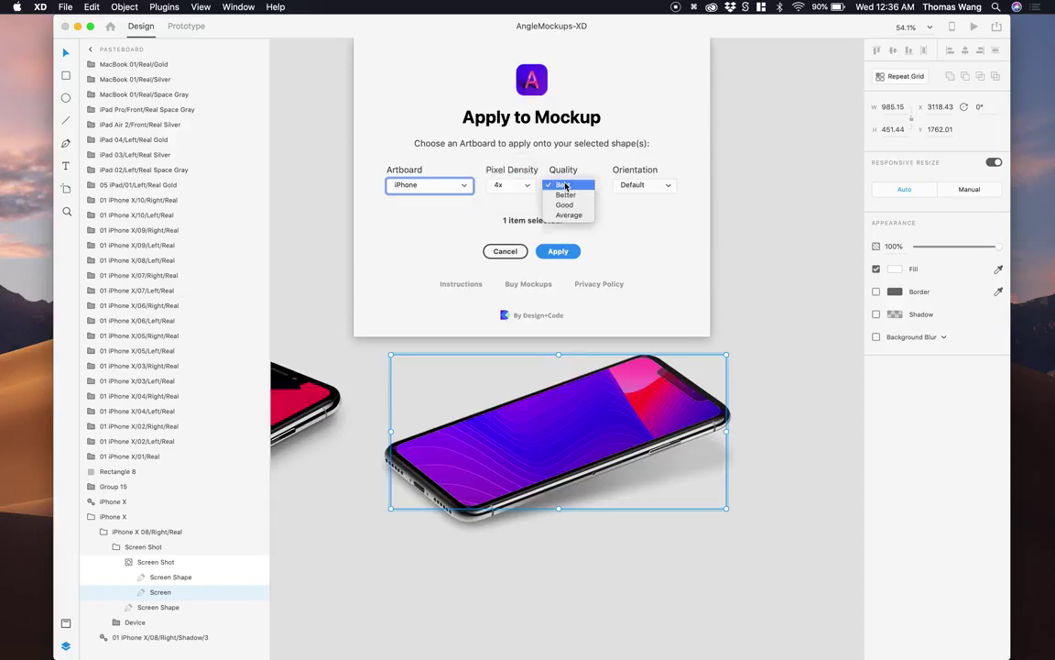
{"action": "left_click", "coordinate": [565, 186]}
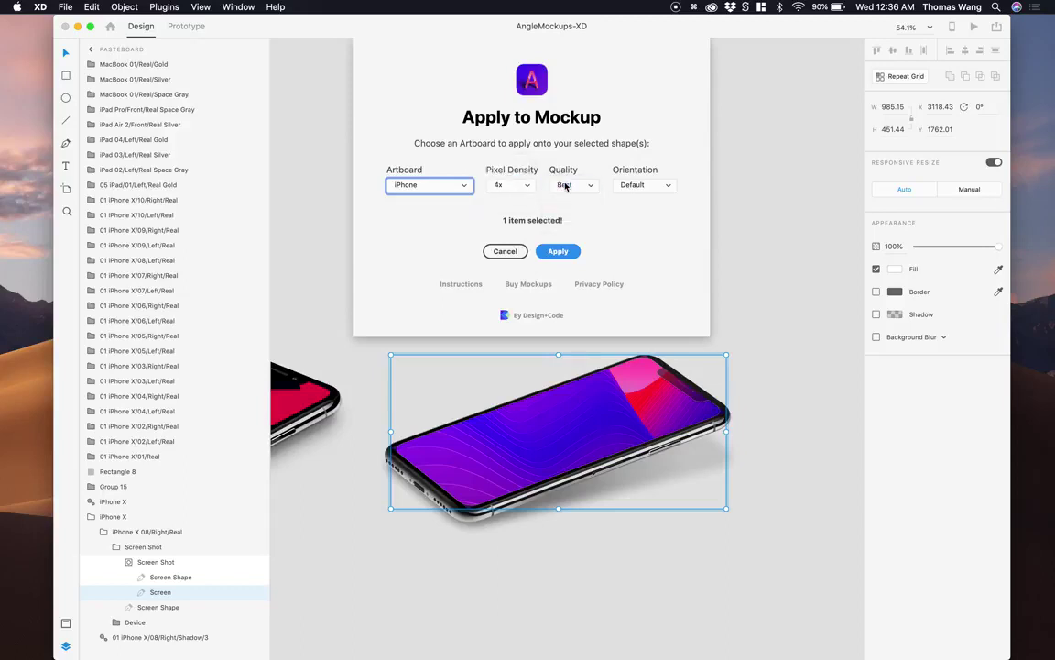
{"action": "left_click", "coordinate": [633, 187]}
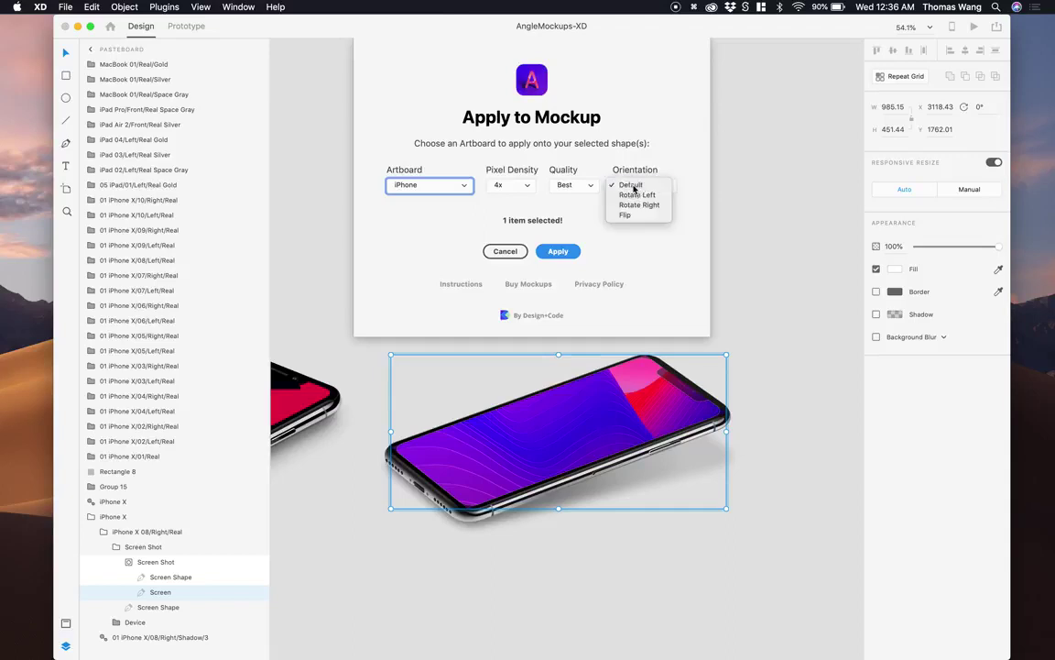
{"action": "left_click", "coordinate": [632, 186]}
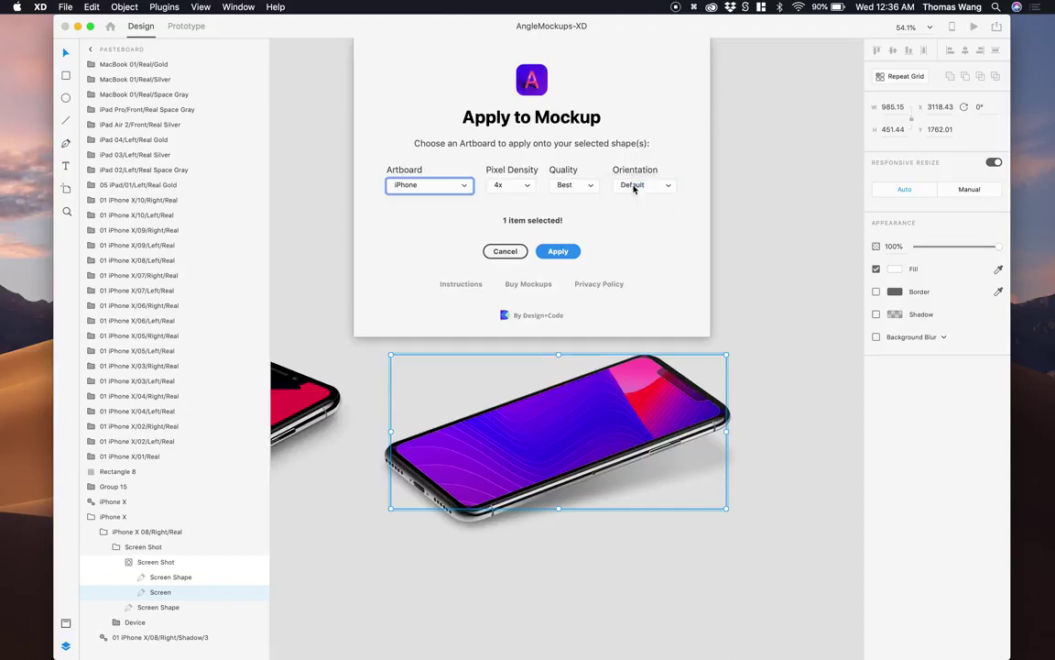
{"action": "left_click", "coordinate": [564, 251]}
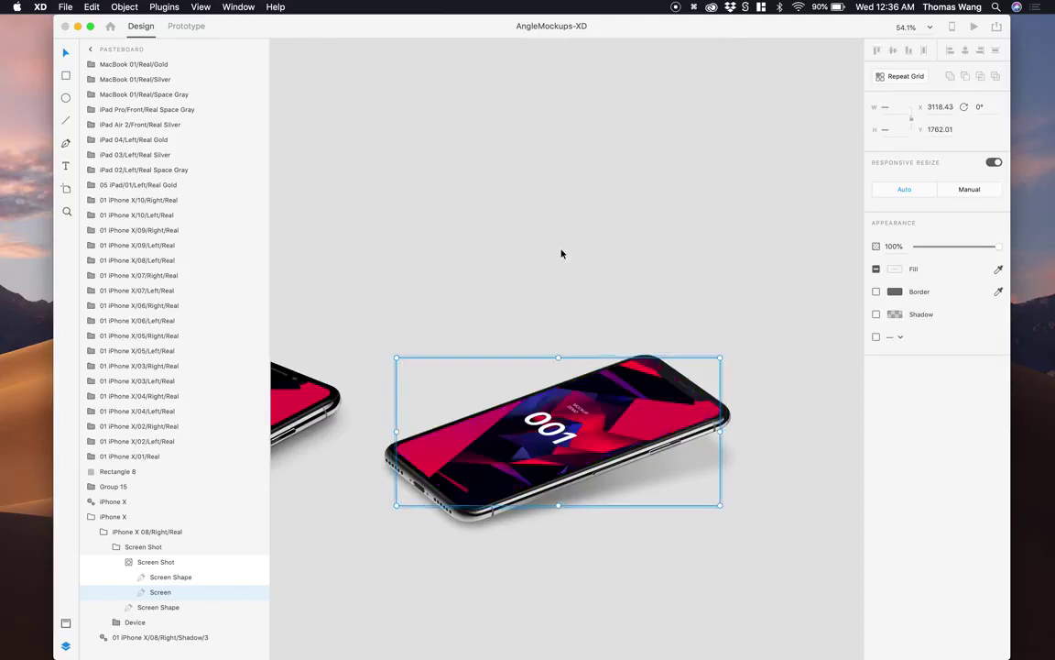
Step: Deselect the finished phone mockup and pan up to empty pasteboard
{"action": "left_click", "coordinate": [560, 252]}
{"action": "scroll", "coordinate": [565, 390], "scroll_direction": "up", "scroll_amount": 5}
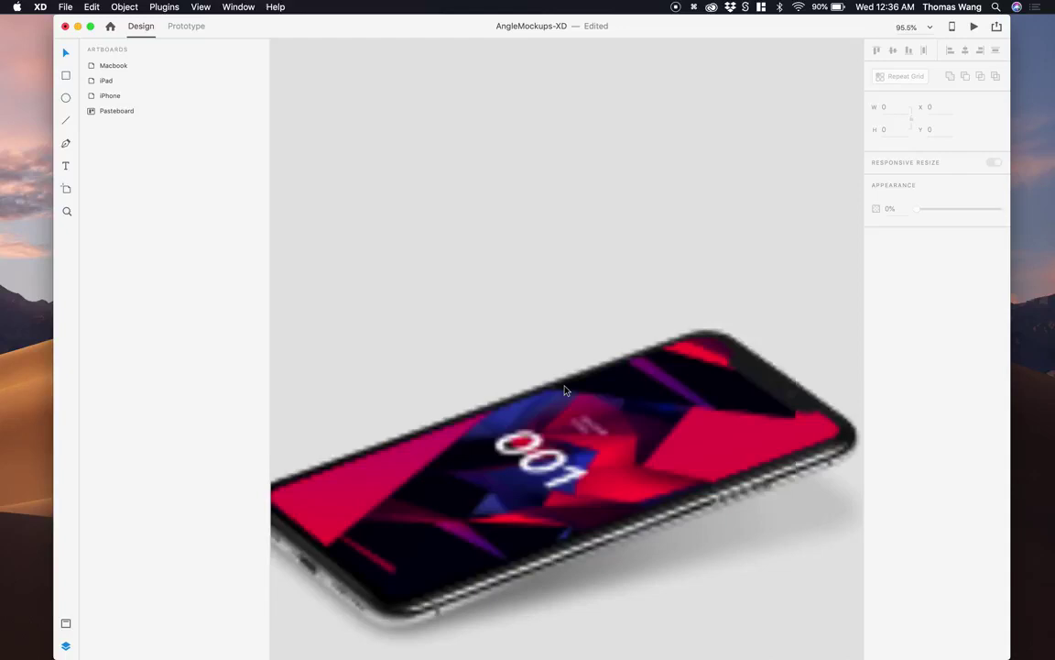
{"action": "scroll", "coordinate": [564, 389], "scroll_direction": "right", "scroll_amount": 1}
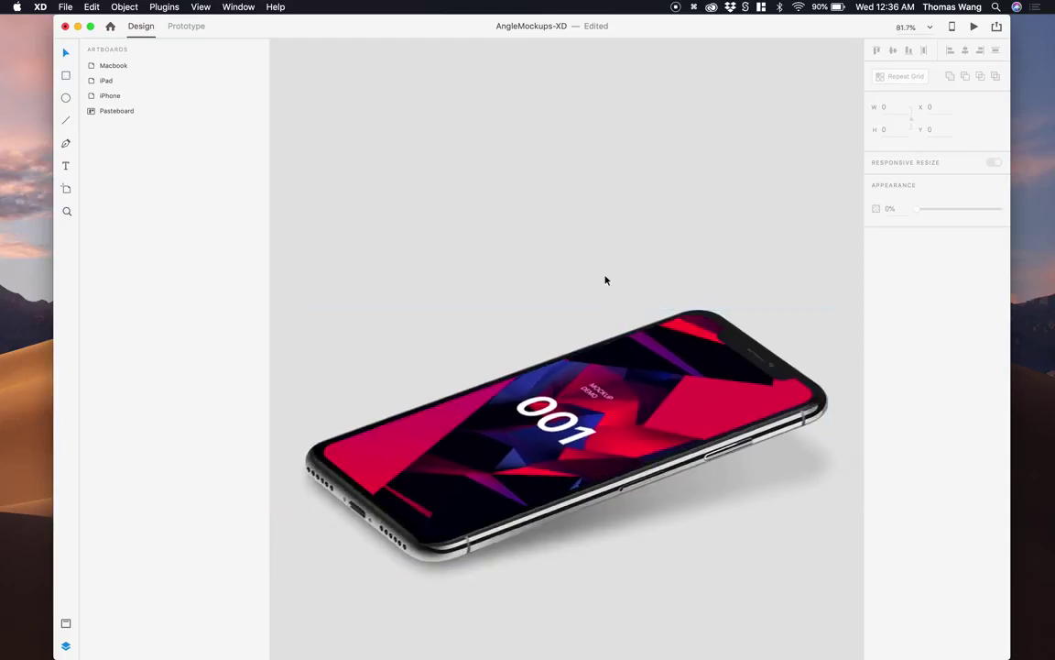
{"action": "left_click", "coordinate": [66, 75]}
Step: Draw a tall rectangle above the phone and pull both top corners inward into a trapezoid
{"action": "scroll", "coordinate": [349, 118], "scroll_direction": "down", "scroll_amount": 5}
{"action": "scroll", "coordinate": [349, 117], "scroll_direction": "left", "scroll_amount": 3}
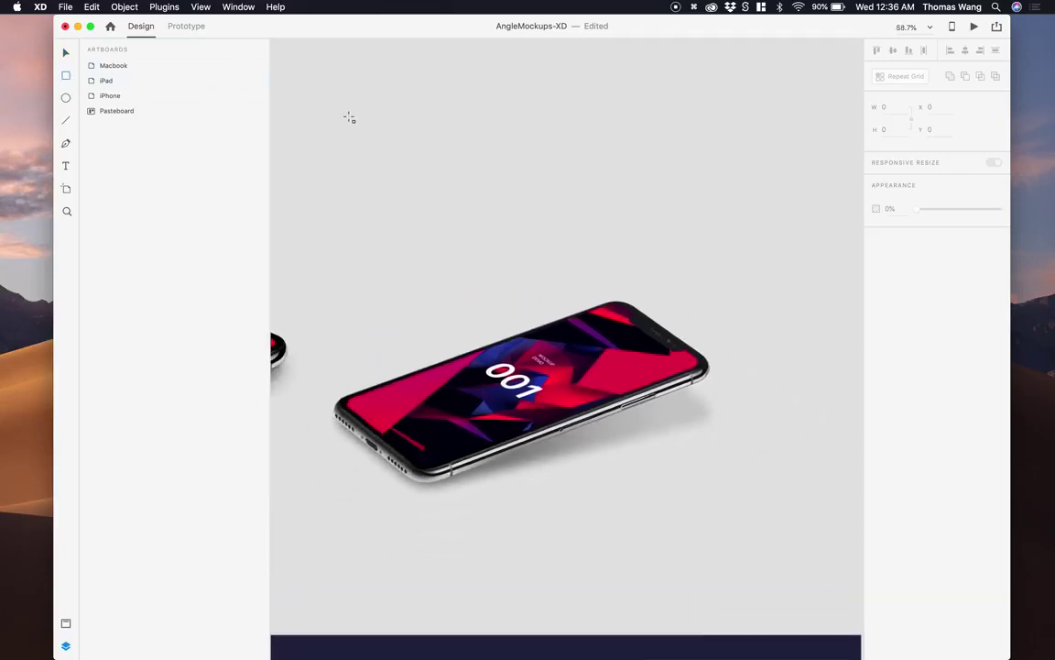
{"action": "left_click", "coordinate": [399, 88]}
{"action": "left_click_drag", "start_coordinate": [400, 87], "coordinate": [516, 297]}
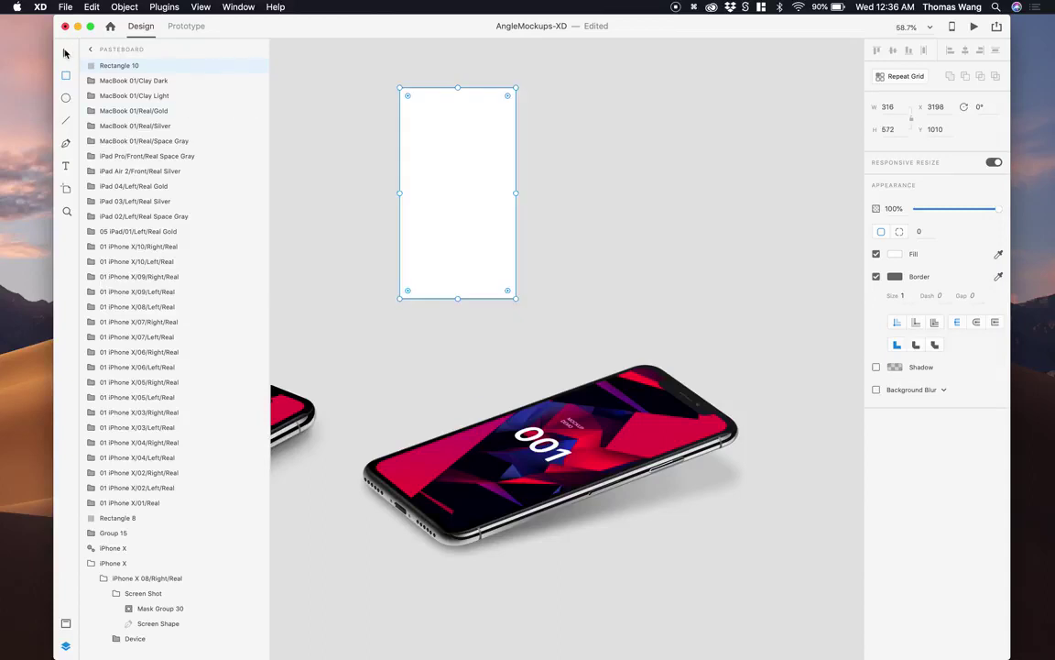
{"action": "left_click", "coordinate": [65, 53]}
{"action": "double_click", "coordinate": [431, 108]}
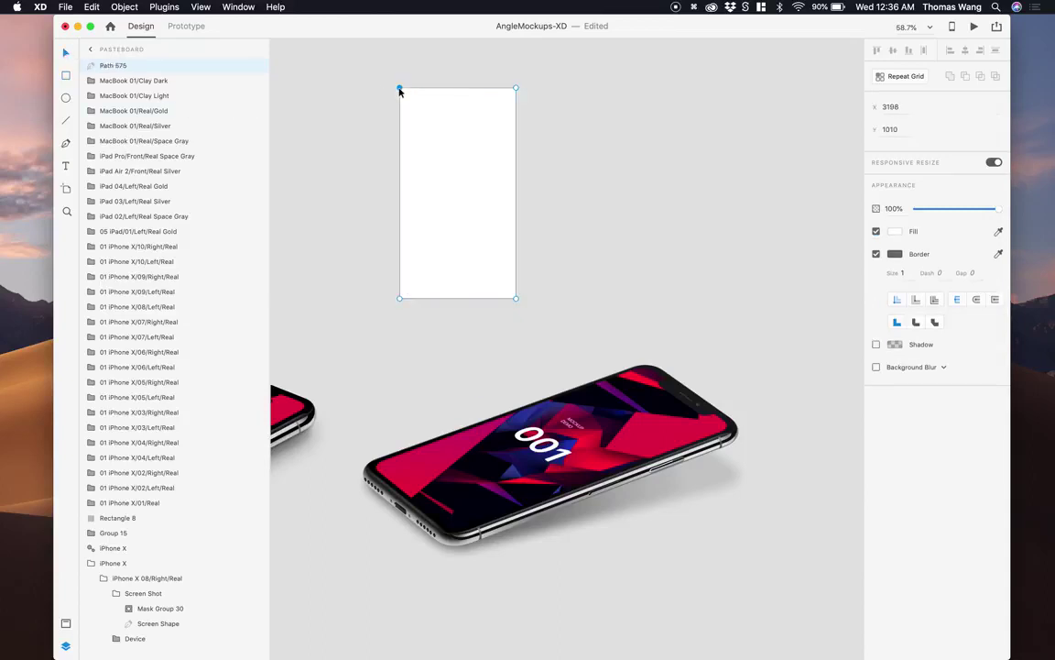
{"action": "left_click_drag", "start_coordinate": [399, 89], "coordinate": [425, 89]}
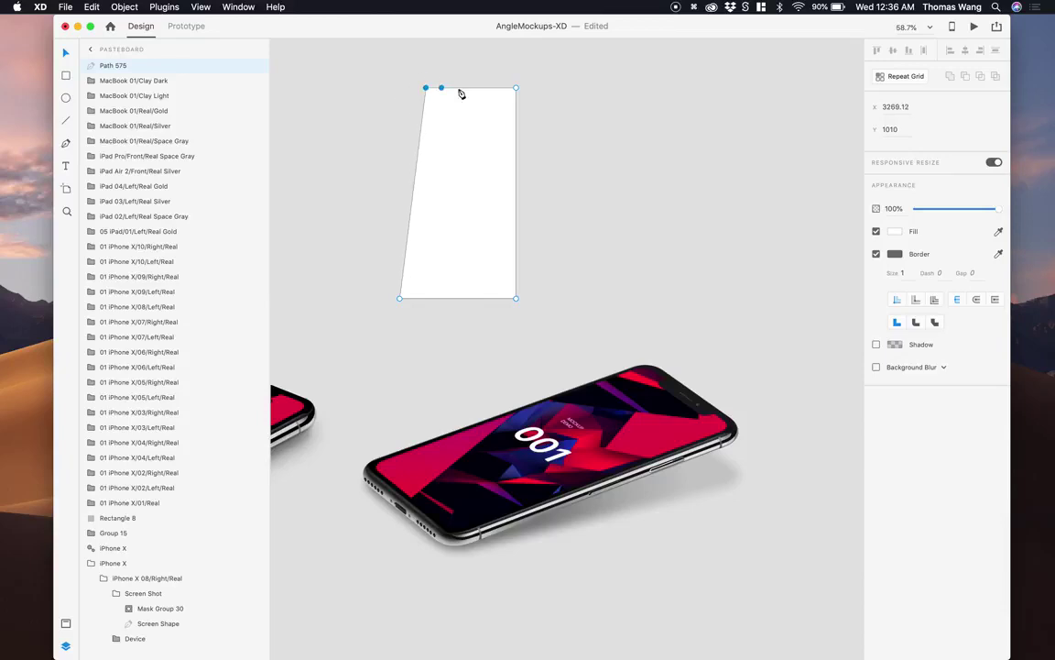
{"action": "left_click_drag", "start_coordinate": [516, 89], "coordinate": [495, 89]}
{"action": "left_click", "coordinate": [525, 108]}
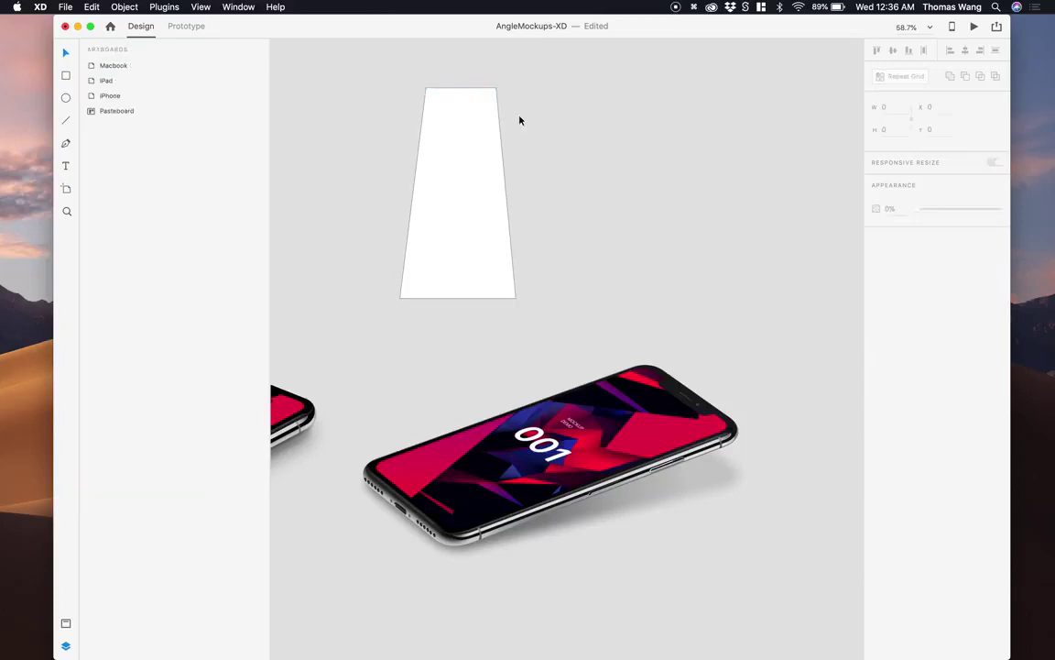
Step: Apply the iPhone 001 design onto the trapezoid with Angle's Apply Mockup (⌘\)
{"action": "left_click", "coordinate": [495, 132]}
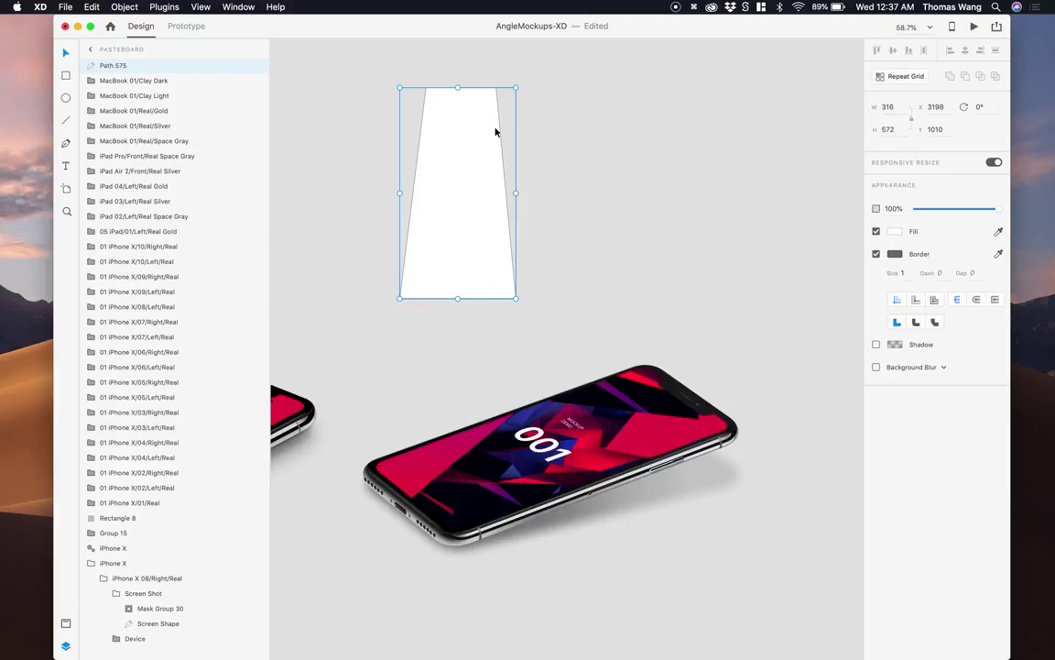
{"action": "key", "text": "super+backslash"}
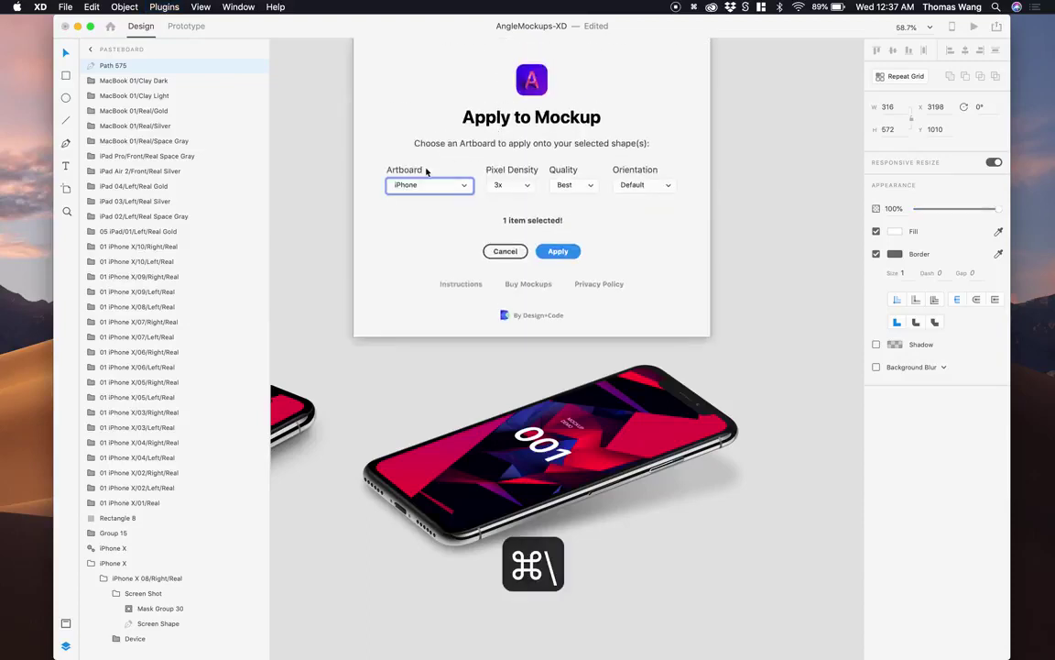
{"action": "left_click", "coordinate": [559, 251]}
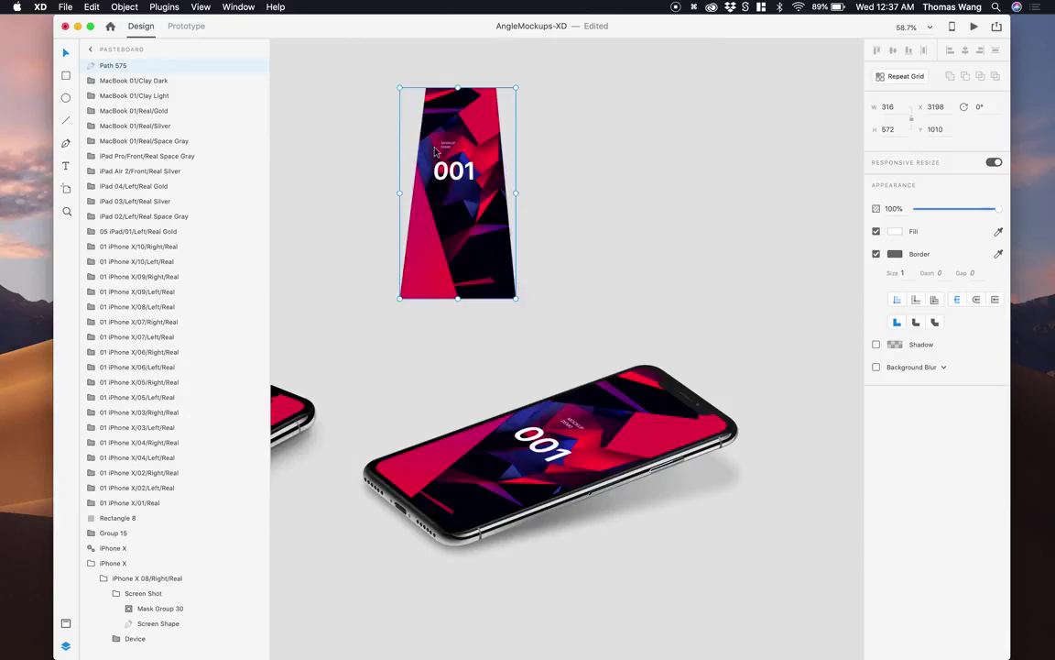
{"action": "scroll", "coordinate": [462, 107], "scroll_direction": "up", "scroll_amount": 3}
{"action": "left_click", "coordinate": [475, 91]}
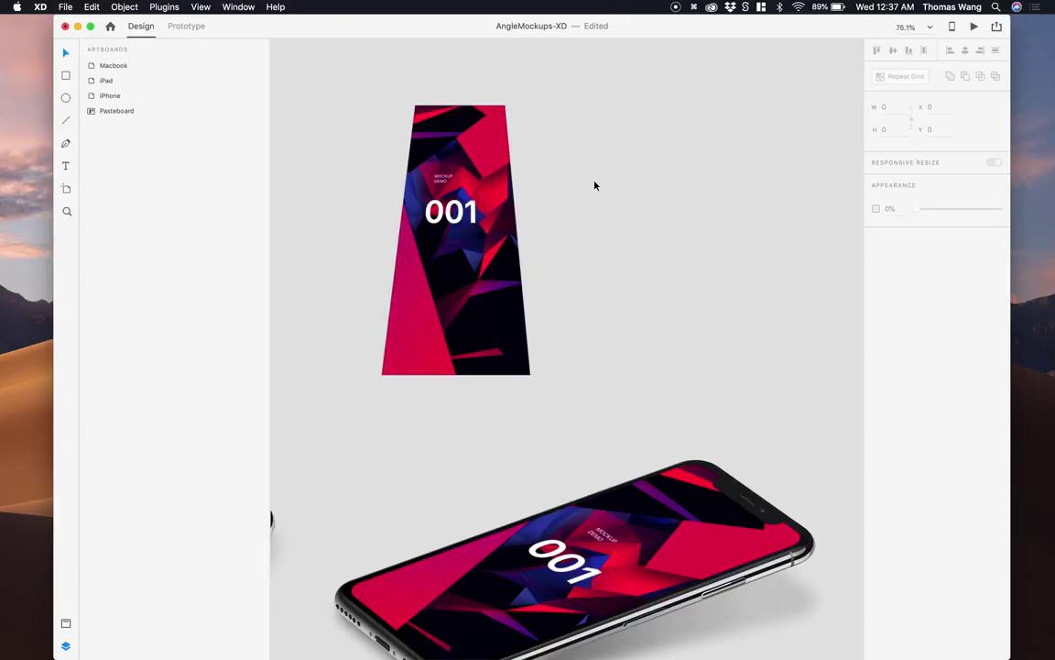
Step: Select the inner screen shape of the left gold iPad mockup
{"action": "scroll", "coordinate": [595, 186], "scroll_direction": "down", "scroll_amount": 3}
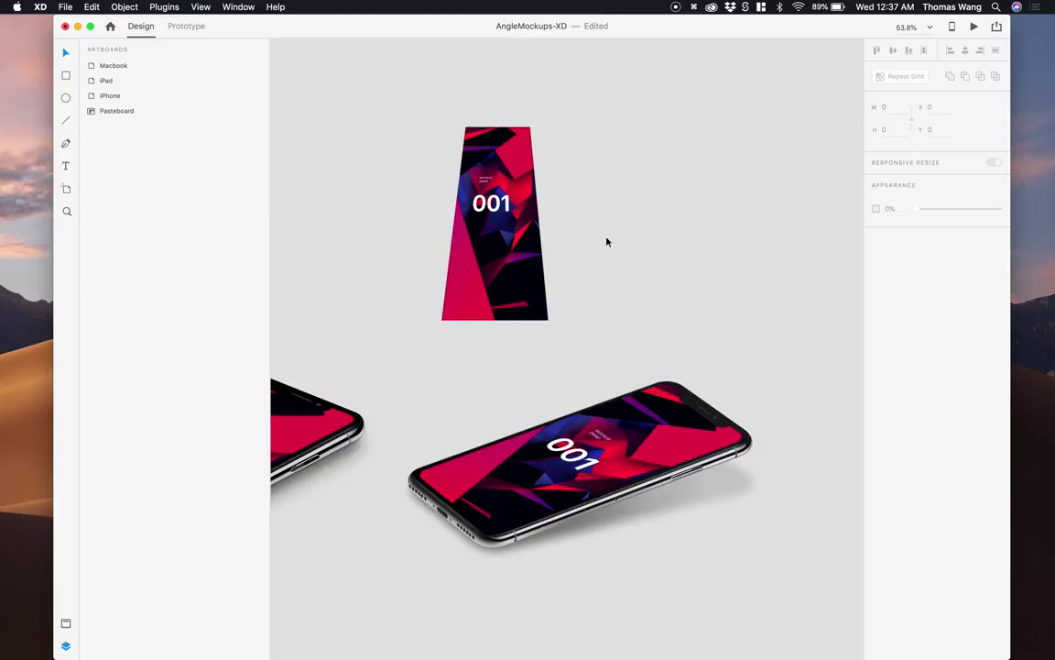
{"action": "scroll", "coordinate": [607, 242], "scroll_direction": "down", "scroll_amount": 5}
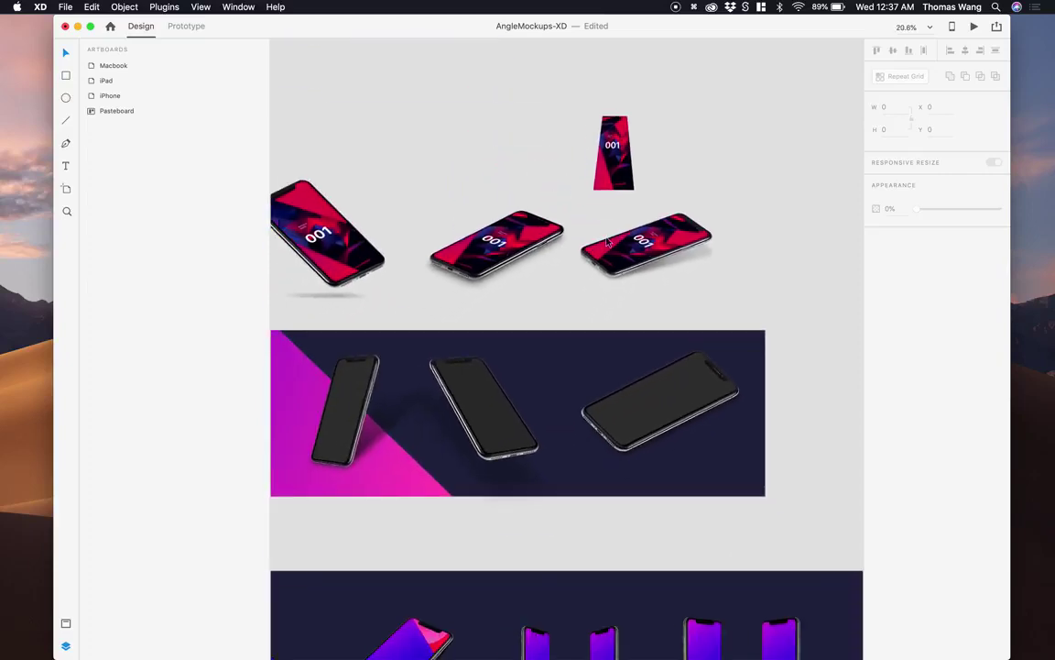
{"action": "scroll", "coordinate": [607, 242], "scroll_direction": "down", "scroll_amount": 10}
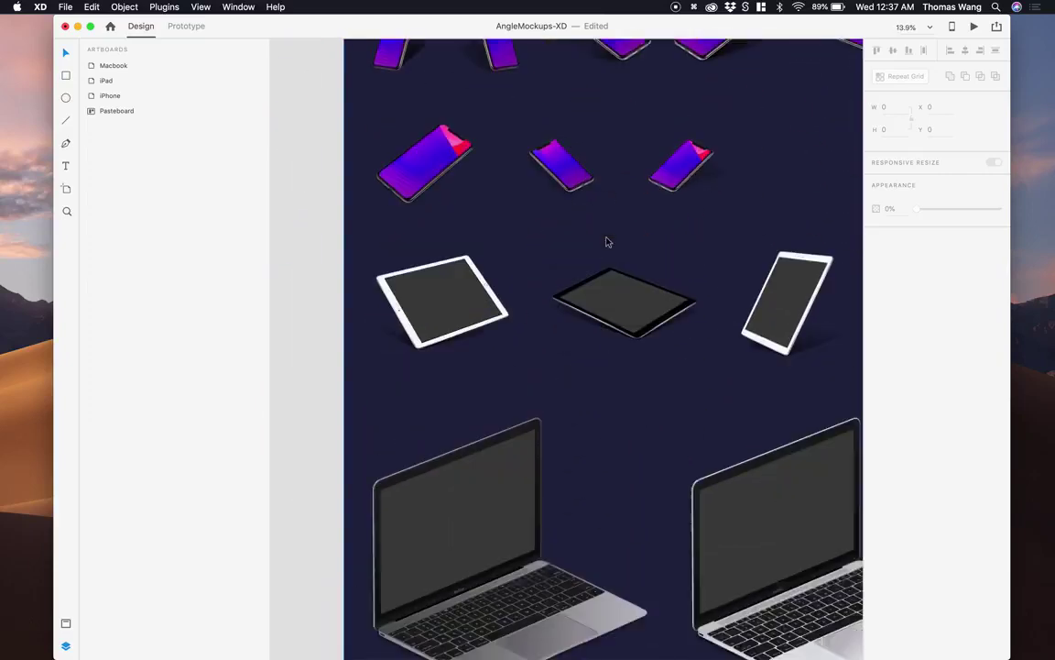
{"action": "scroll", "coordinate": [391, 238], "scroll_direction": "up", "scroll_amount": 3}
{"action": "left_click", "coordinate": [450, 285]}
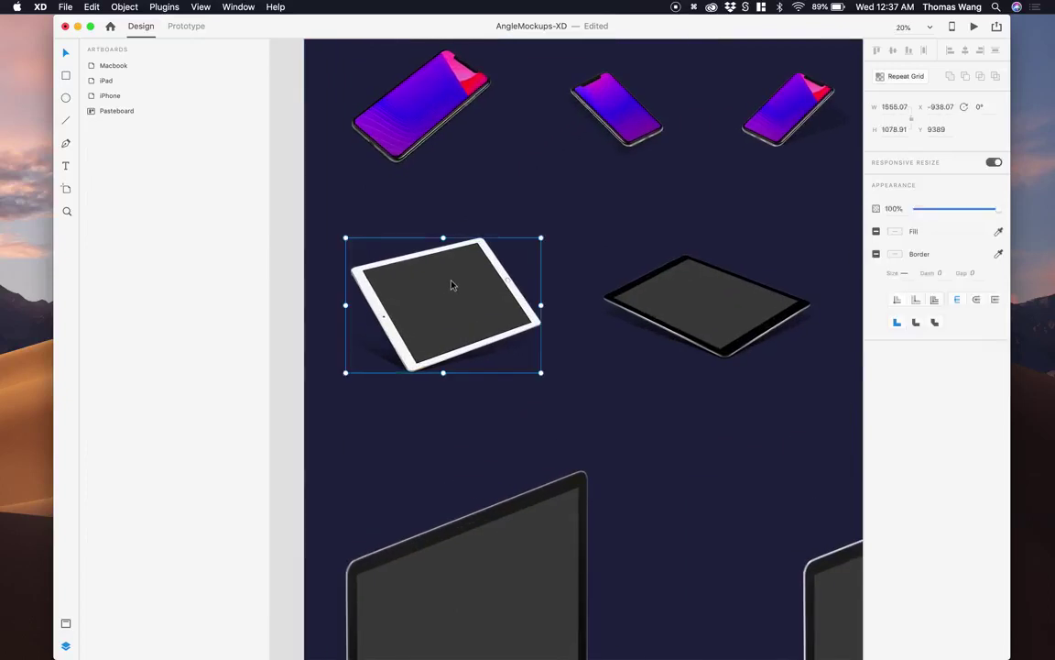
{"action": "double_click", "coordinate": [451, 285]}
{"action": "double_click", "coordinate": [451, 285]}
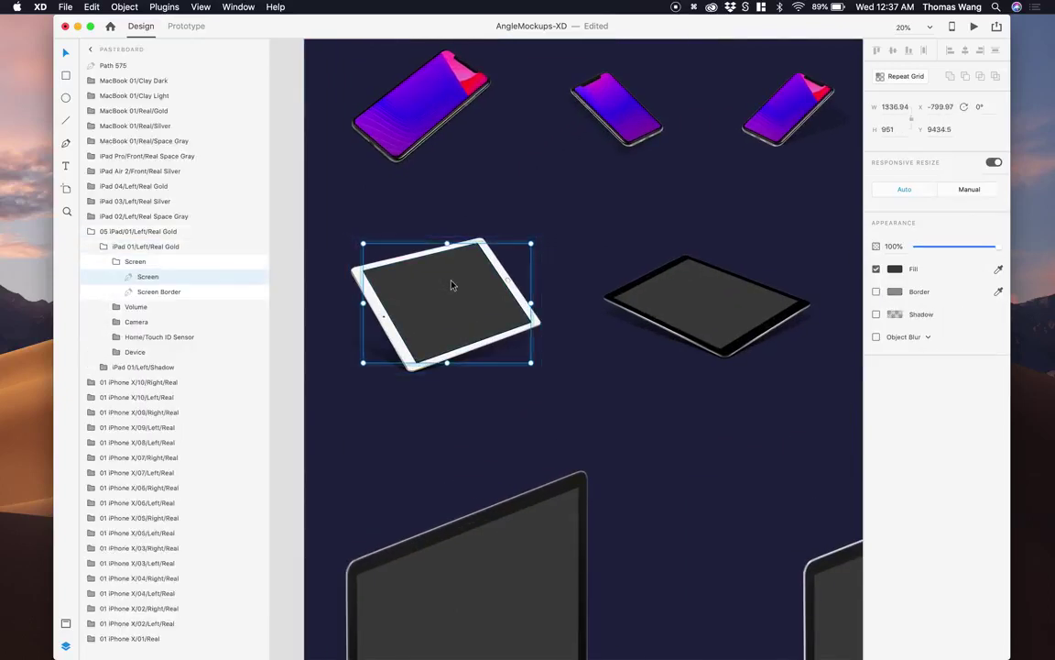
Step: Apply the iPad artboard's 002 design to the iPad screen through Angle
{"action": "key", "text": "super+backslash"}
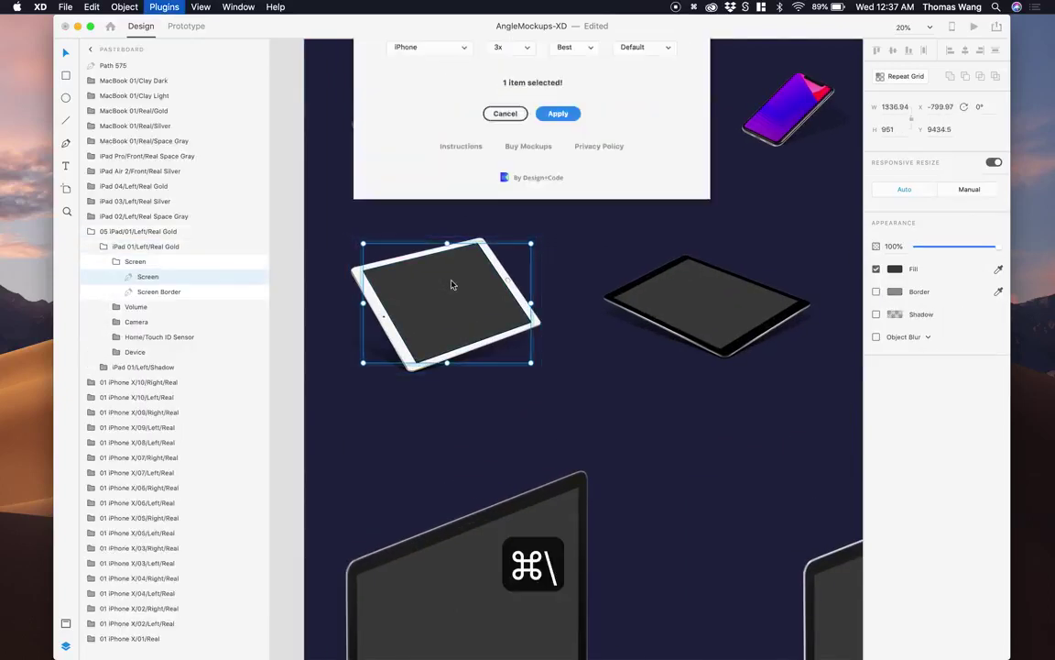
{"action": "left_click", "coordinate": [449, 185]}
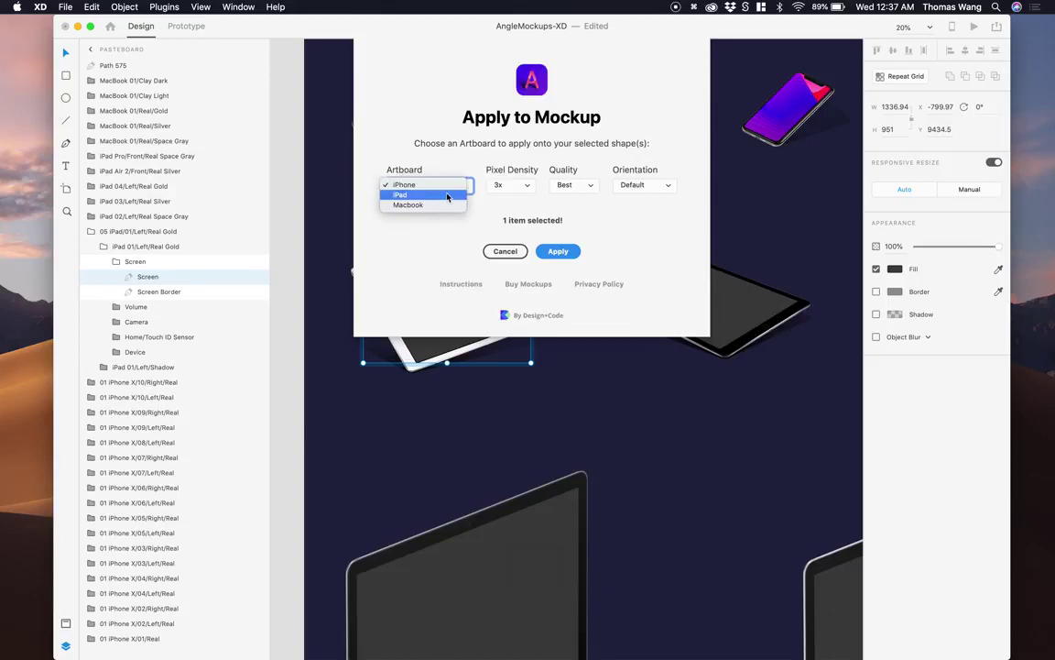
{"action": "left_click", "coordinate": [447, 196]}
{"action": "left_click", "coordinate": [556, 251]}
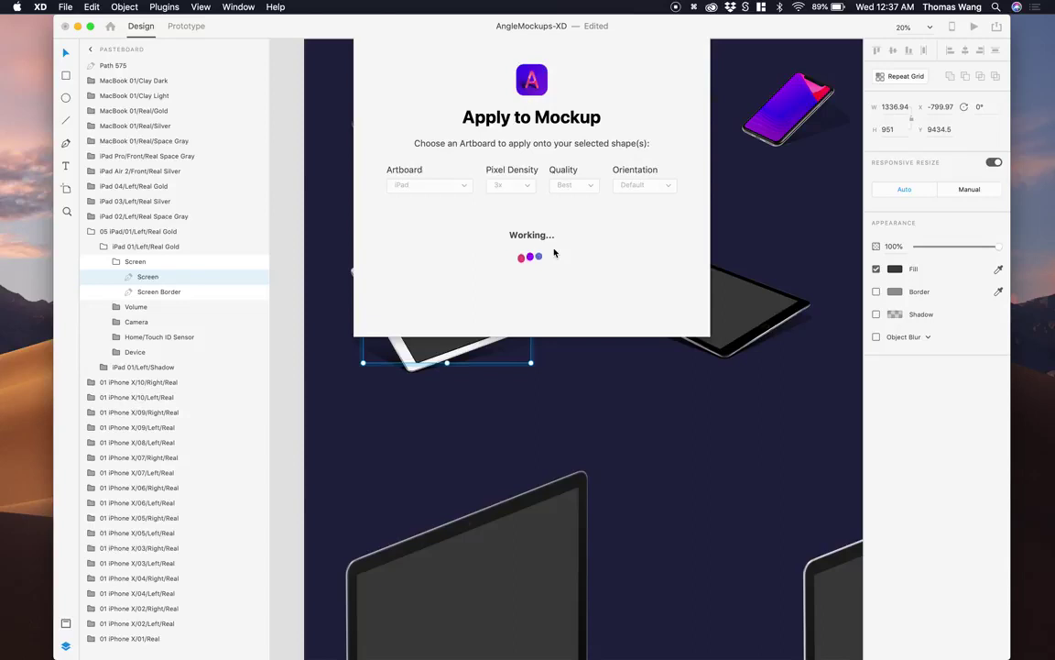
{"action": "scroll", "coordinate": [414, 242], "scroll_direction": "up", "scroll_amount": 5}
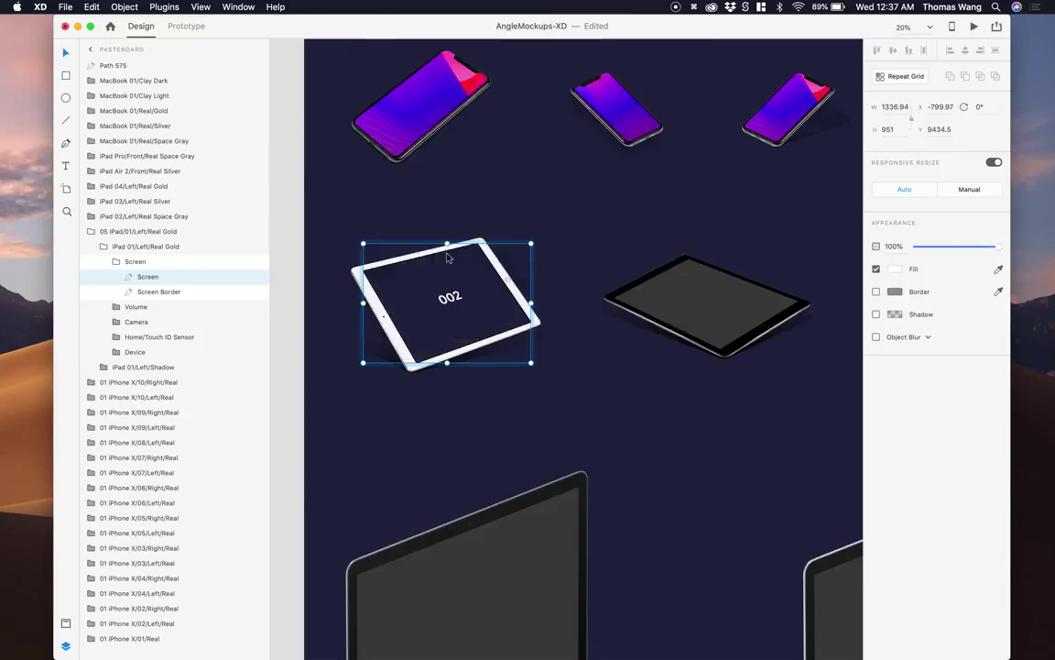
{"action": "scroll", "coordinate": [422, 265], "scroll_direction": "up", "scroll_amount": 3}
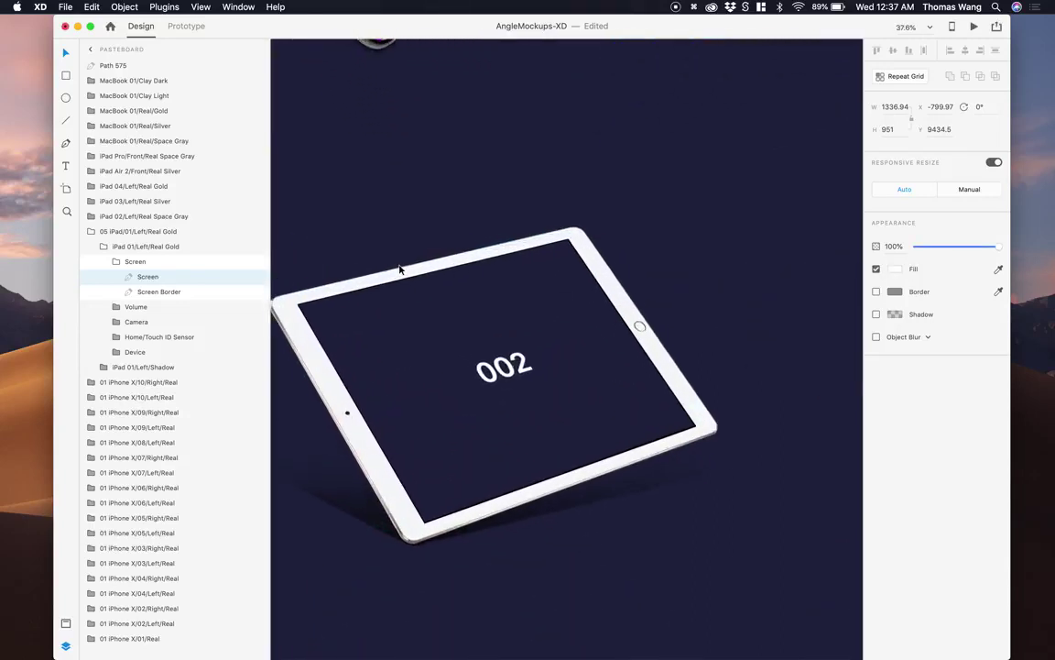
{"action": "left_click", "coordinate": [443, 261]}
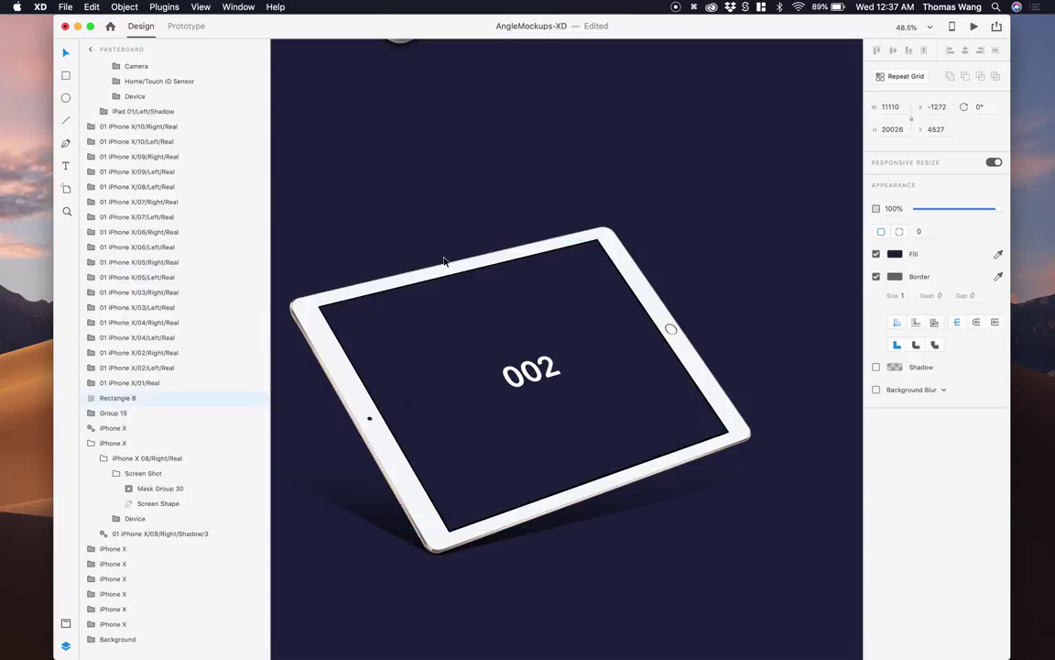
{"action": "scroll", "coordinate": [443, 261], "scroll_direction": "down", "scroll_amount": 5}
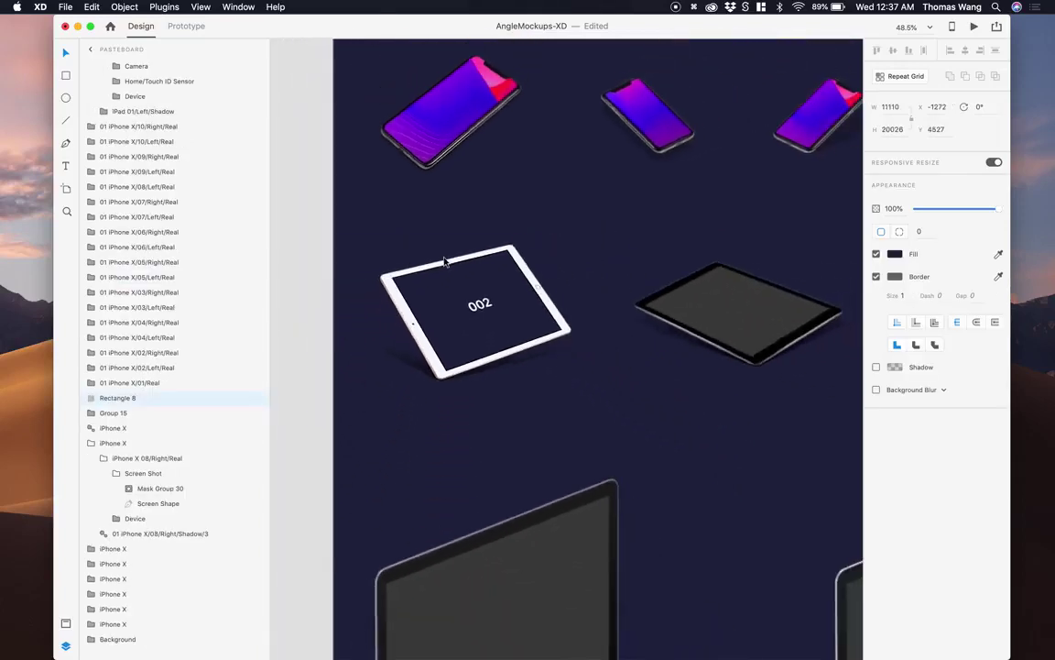
Step: Apply the Macbook artboard's 003 design onto the MacBook's screen shape through Angle
{"action": "scroll", "coordinate": [492, 350], "scroll_direction": "down", "scroll_amount": 5}
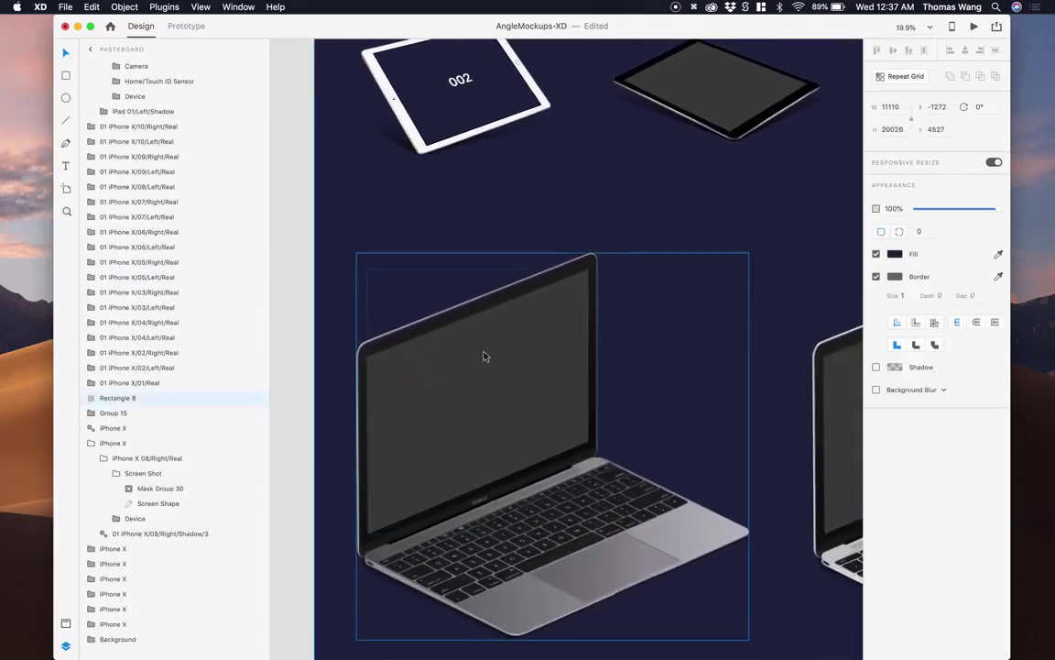
{"action": "double_click", "coordinate": [470, 362]}
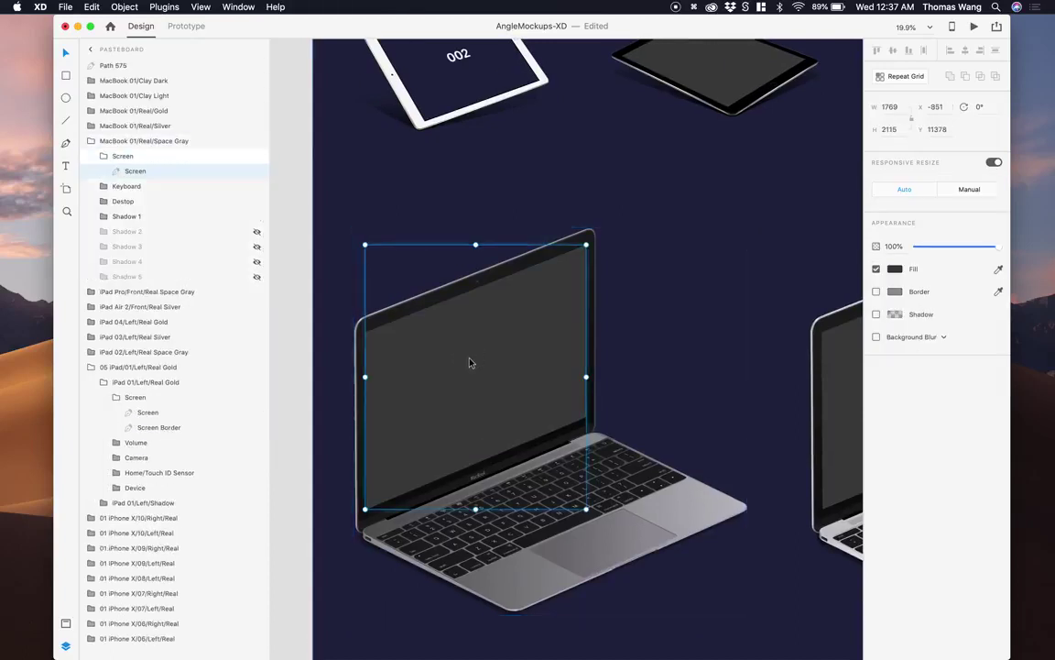
{"action": "key", "text": "super+backslash"}
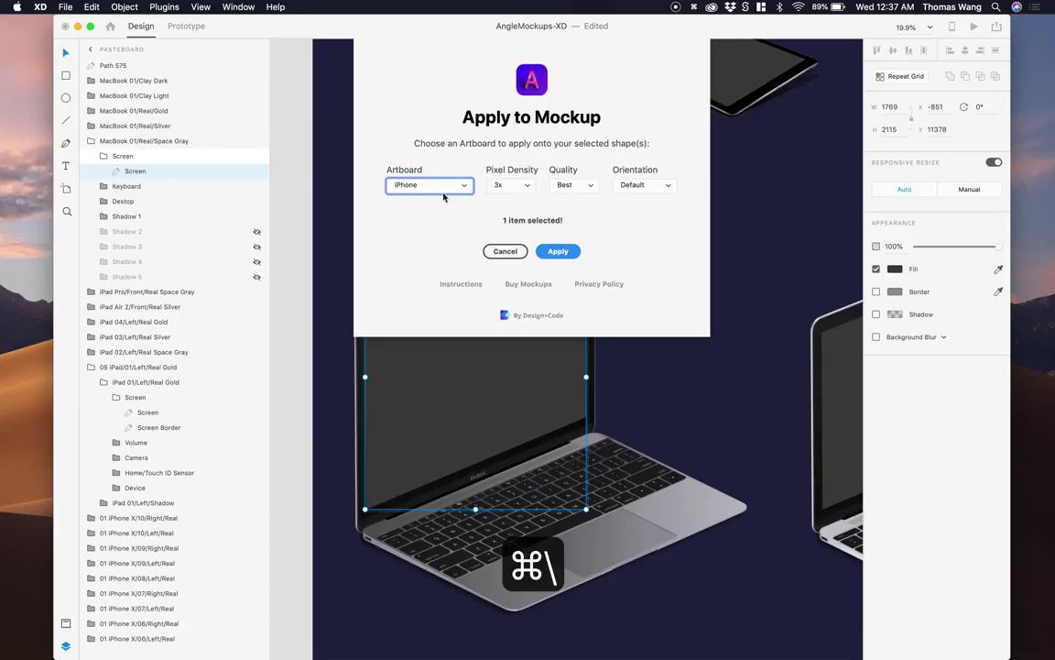
{"action": "left_click", "coordinate": [443, 190]}
{"action": "left_click", "coordinate": [437, 206]}
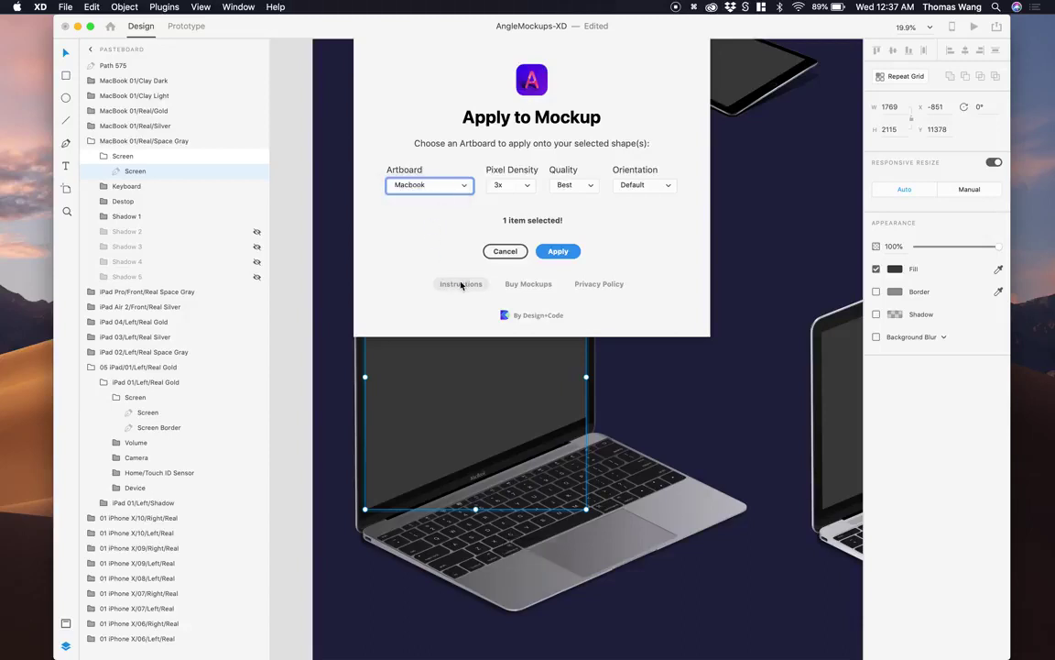
{"action": "left_click", "coordinate": [558, 252]}
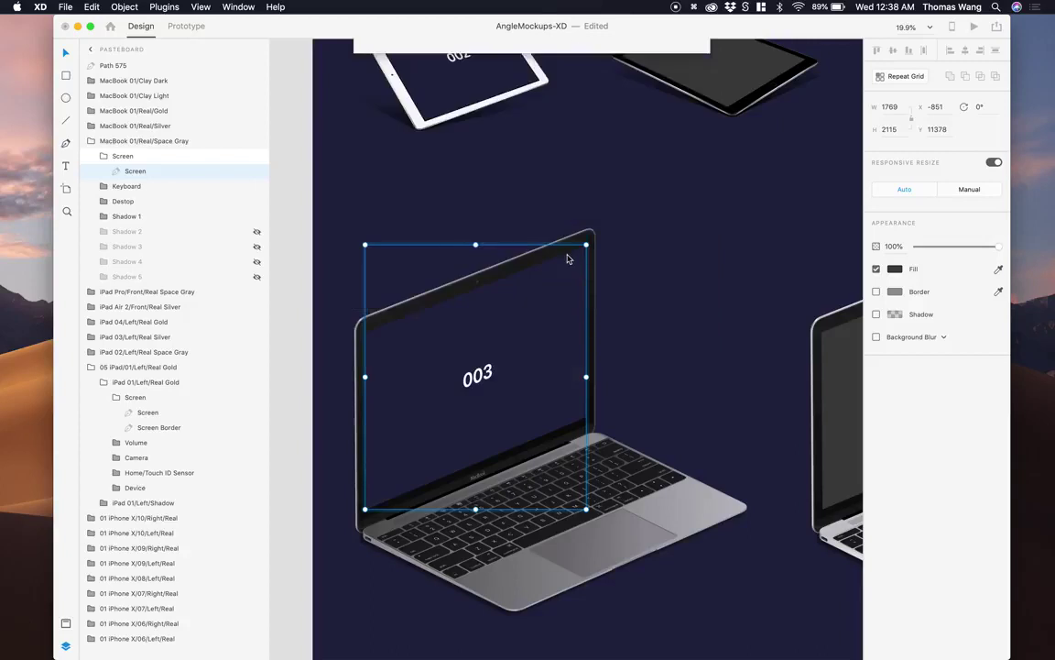
{"action": "left_click", "coordinate": [532, 207]}
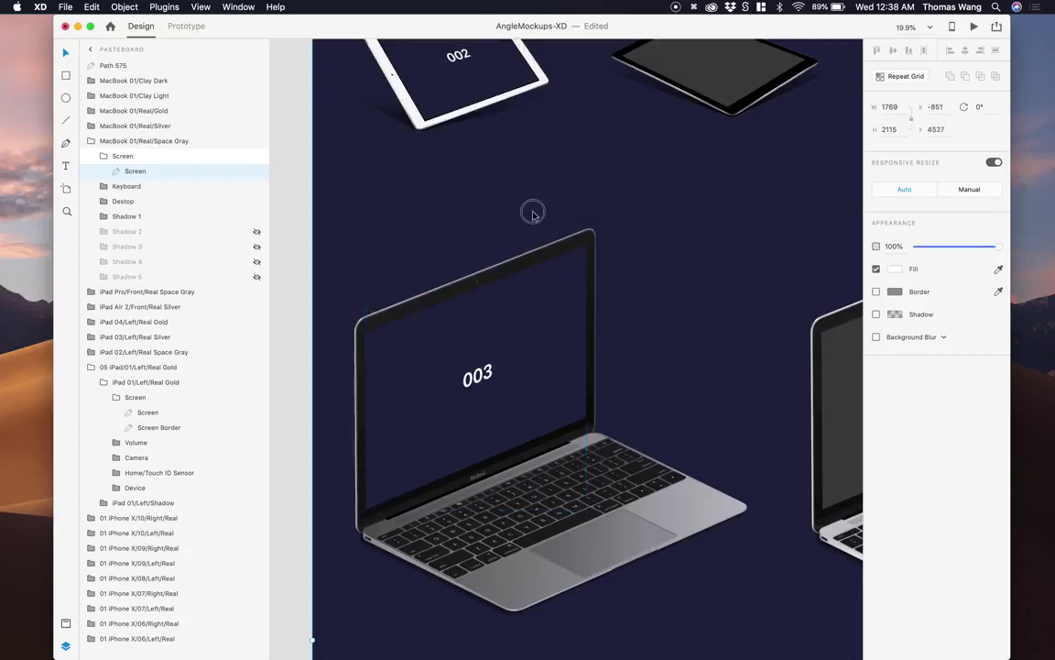
{"action": "left_click", "coordinate": [513, 294]}
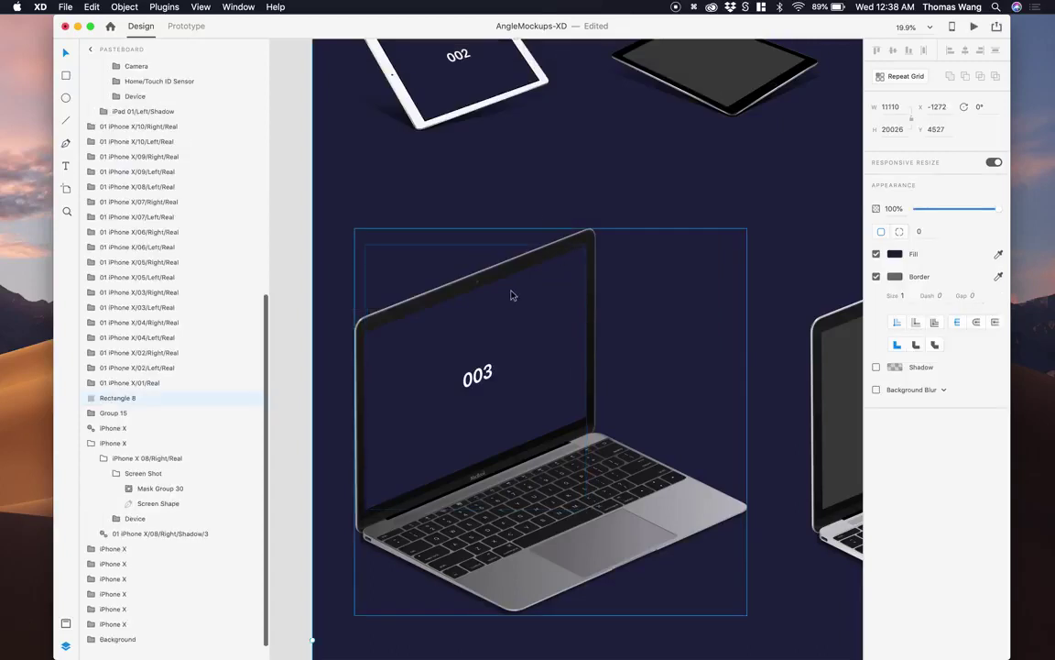
Step: Reset the MacBook's inner screen shape to white with Angle's Blank Mockup
{"action": "double_click", "coordinate": [487, 341]}
{"action": "double_click", "coordinate": [487, 341]}
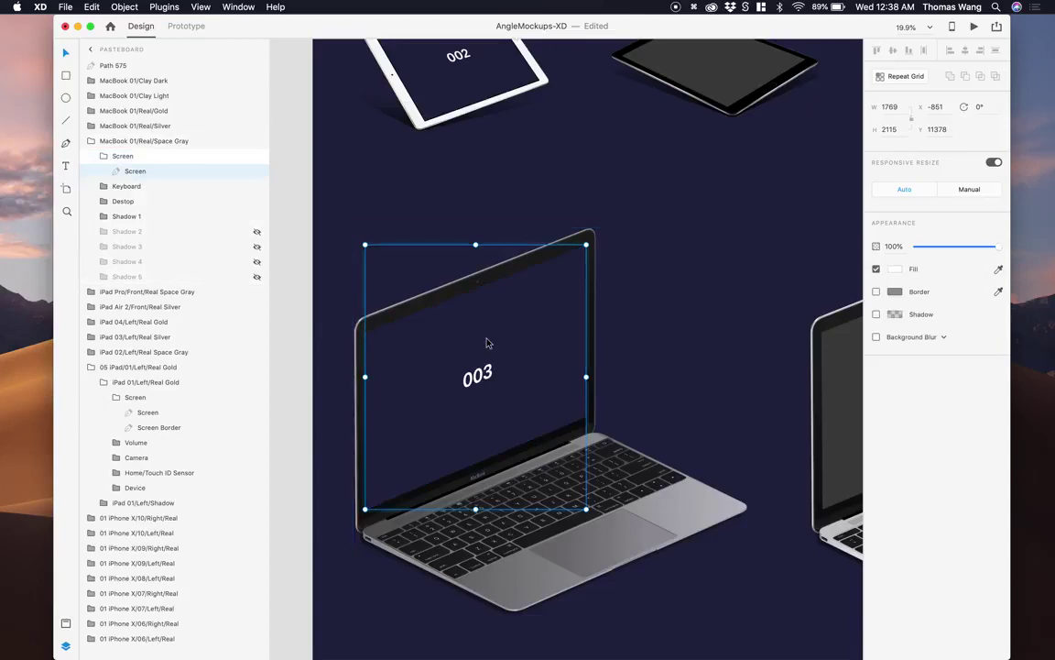
{"action": "left_click", "coordinate": [163, 6]}
{"action": "mouse_move", "coordinate": [179, 23]}
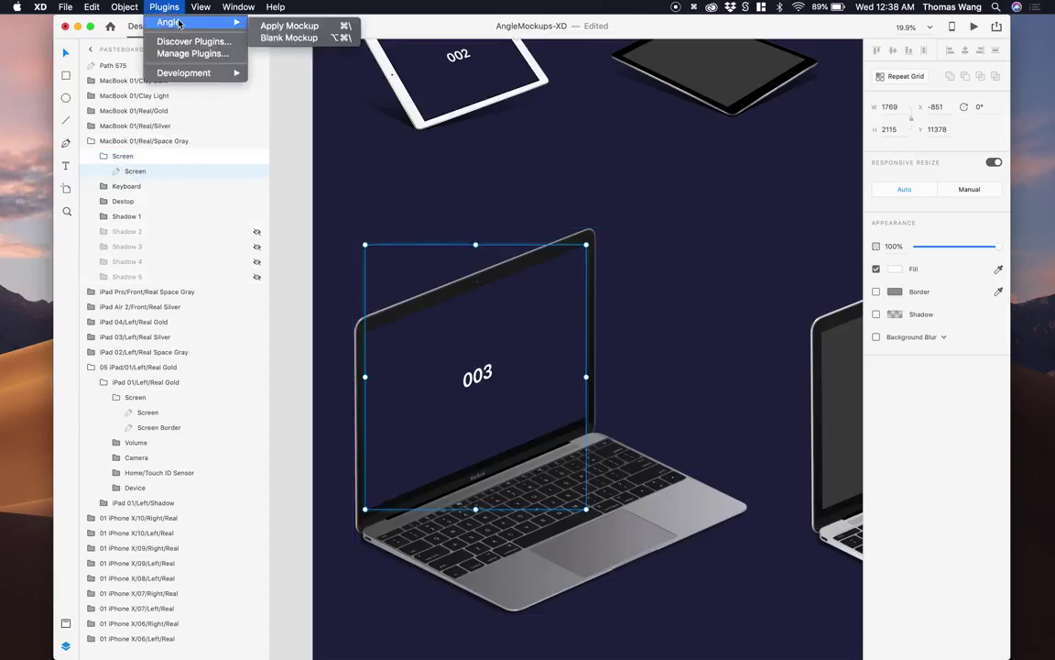
{"action": "left_click", "coordinate": [289, 38]}
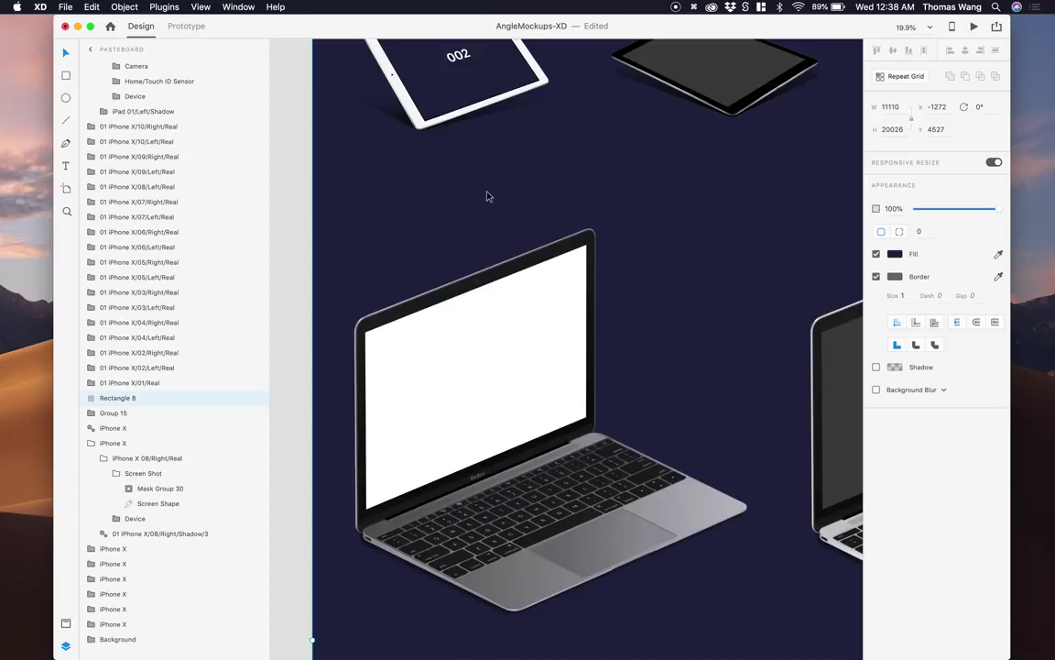
{"action": "scroll", "coordinate": [487, 195], "scroll_direction": "up", "scroll_amount": 3}
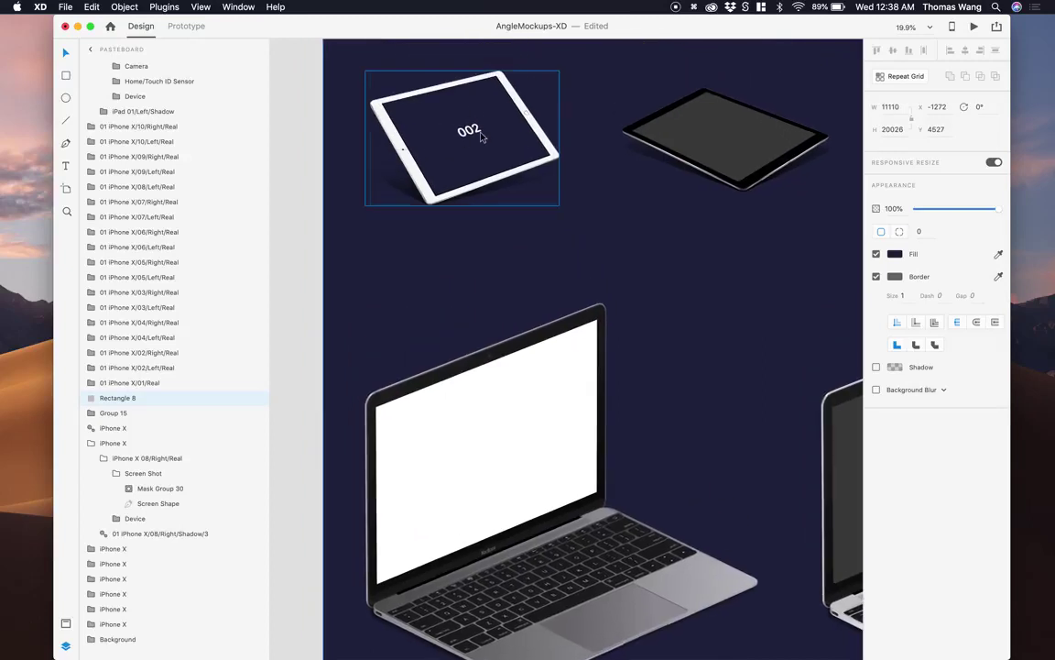